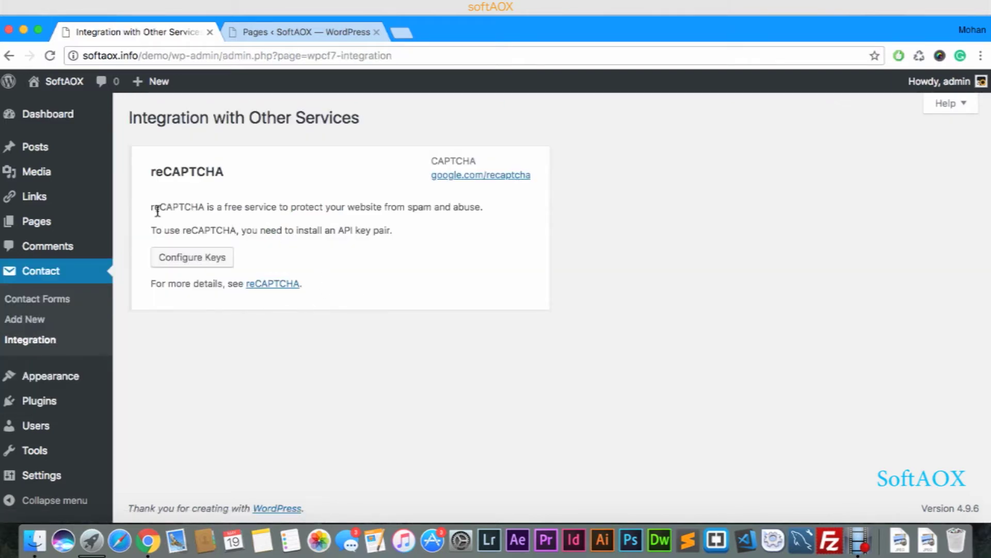
Open the reCAPTCHA key configuration with the Site Key and Secret Key fields in the contact plugin's integration settings.
{"action": "left_click_drag", "start_coordinate": [157, 211], "coordinate": [262, 211]}
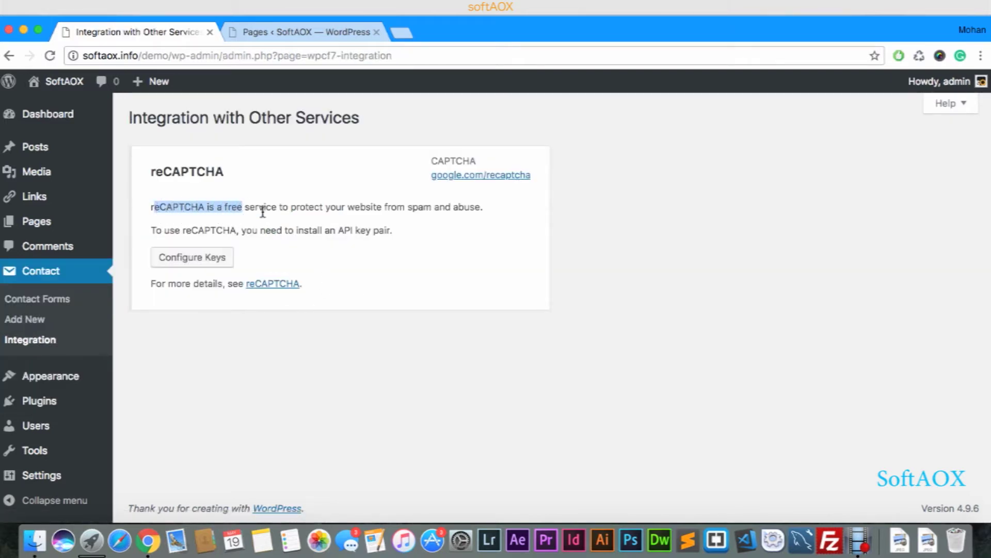
{"action": "left_click", "coordinate": [192, 258]}
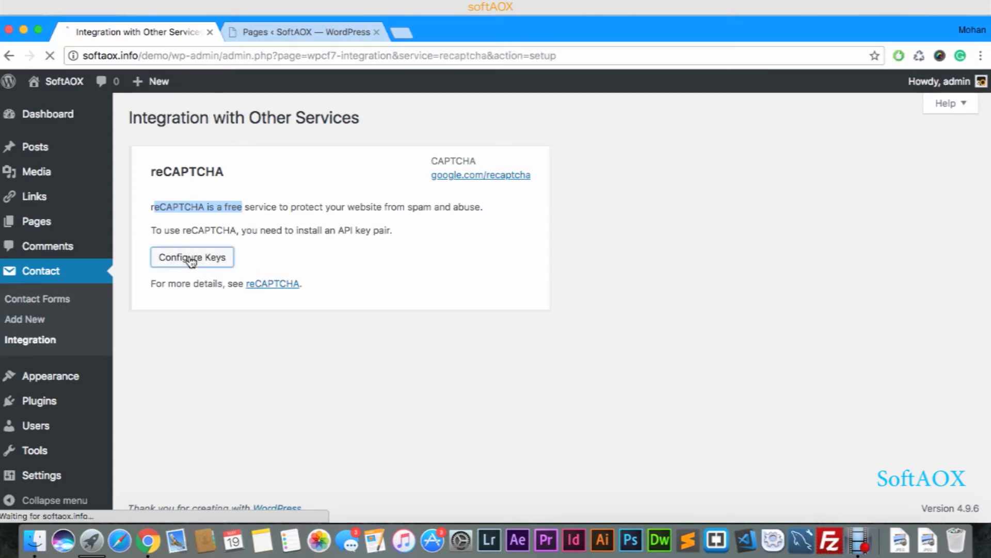
{"action": "left_click_drag", "start_coordinate": [153, 242], "coordinate": [198, 243]}
{"action": "left_click_drag", "start_coordinate": [152, 281], "coordinate": [203, 284]}
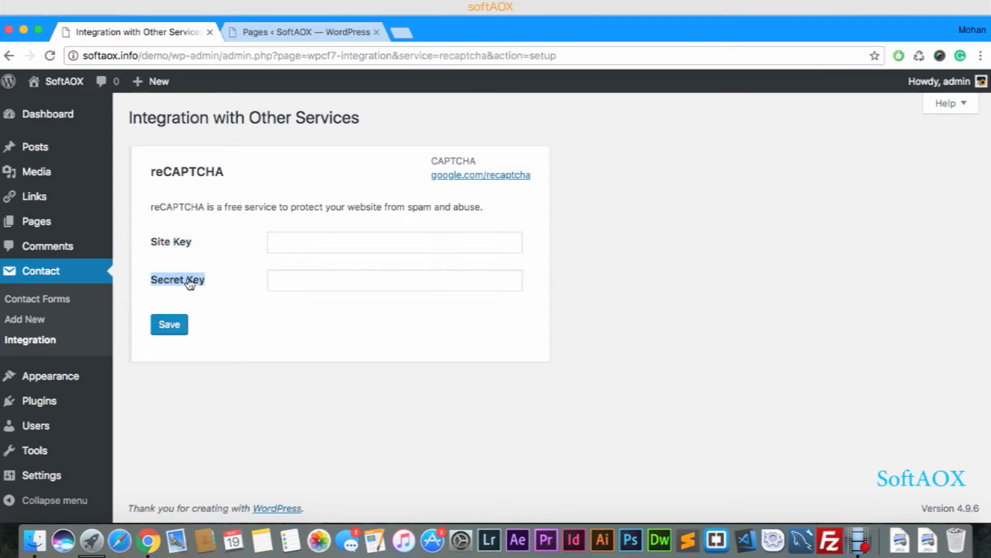
Open the google.com/recaptcha link in a separate tab and go to the My reCAPTCHA site registration page.
{"action": "right_click", "coordinate": [467, 176]}
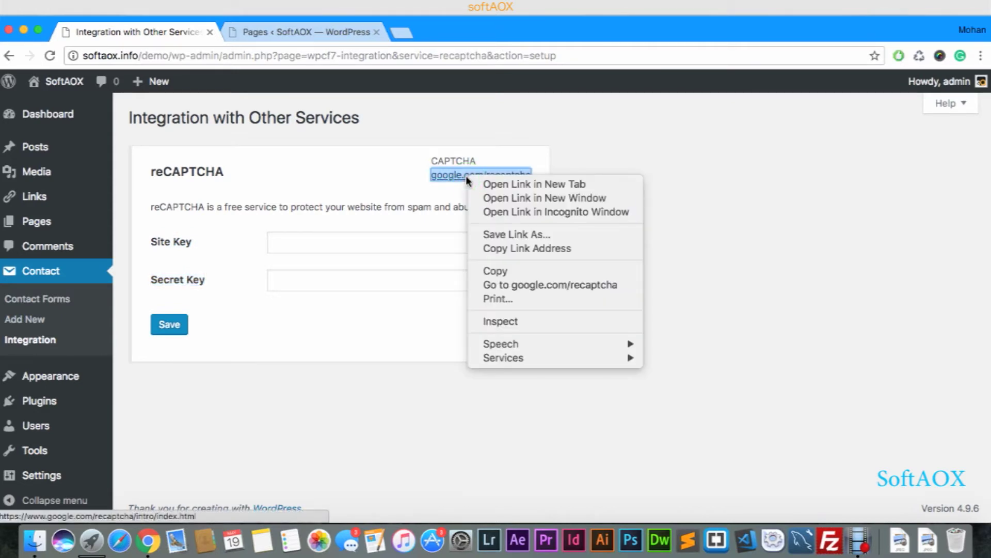
{"action": "left_click", "coordinate": [476, 182]}
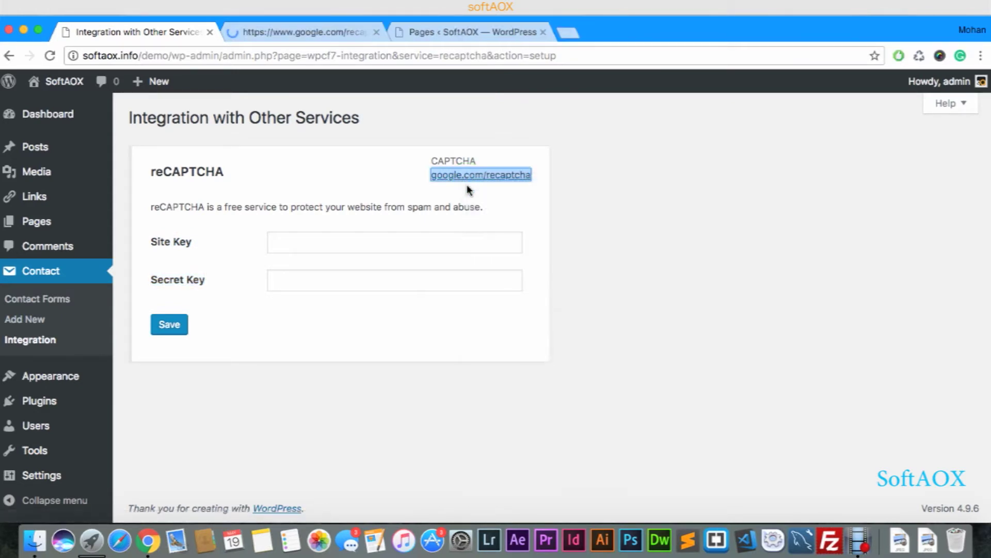
{"action": "left_click", "coordinate": [329, 31]}
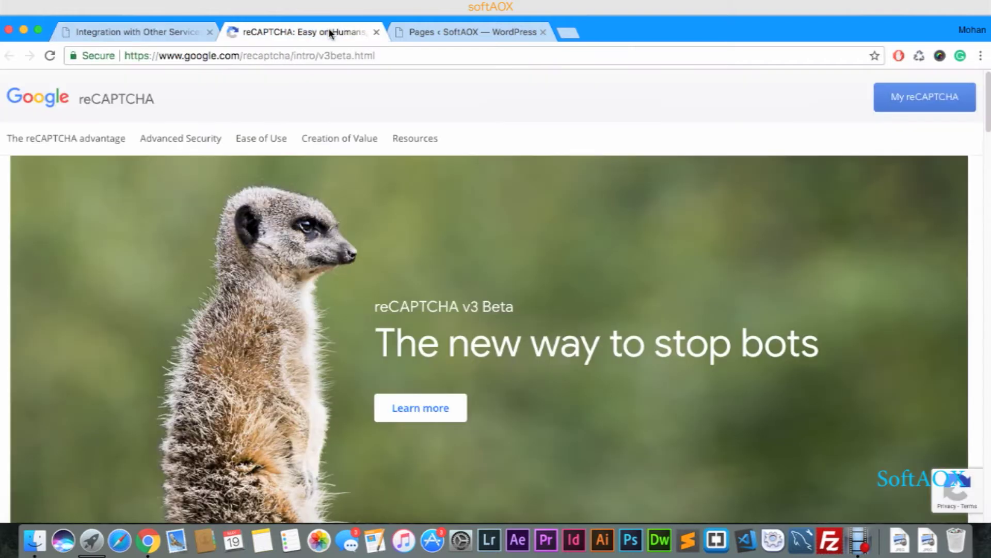
{"action": "left_click", "coordinate": [918, 98]}
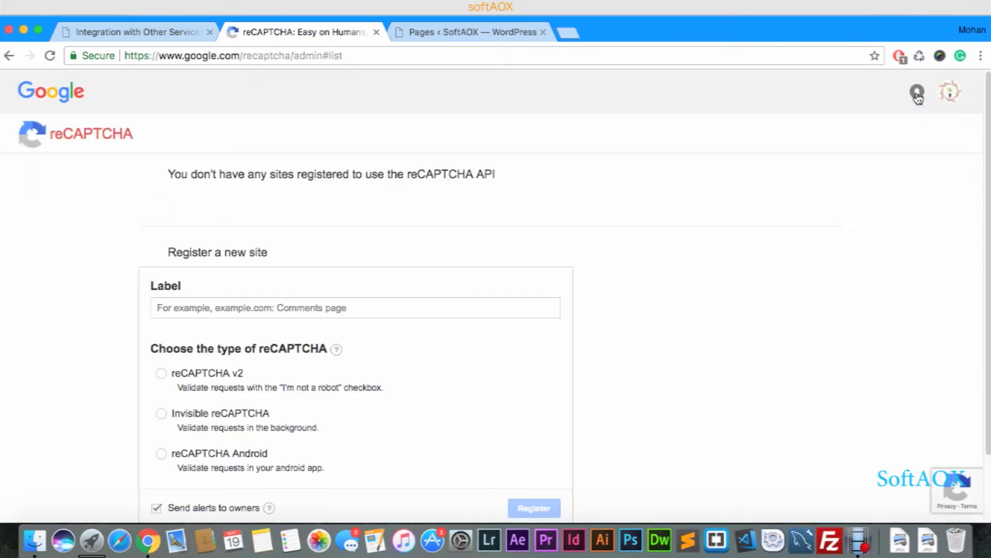
Label the new site registration softaox.info:contact and choose reCAPTCHA v2 as its type.
{"action": "left_click", "coordinate": [256, 308]}
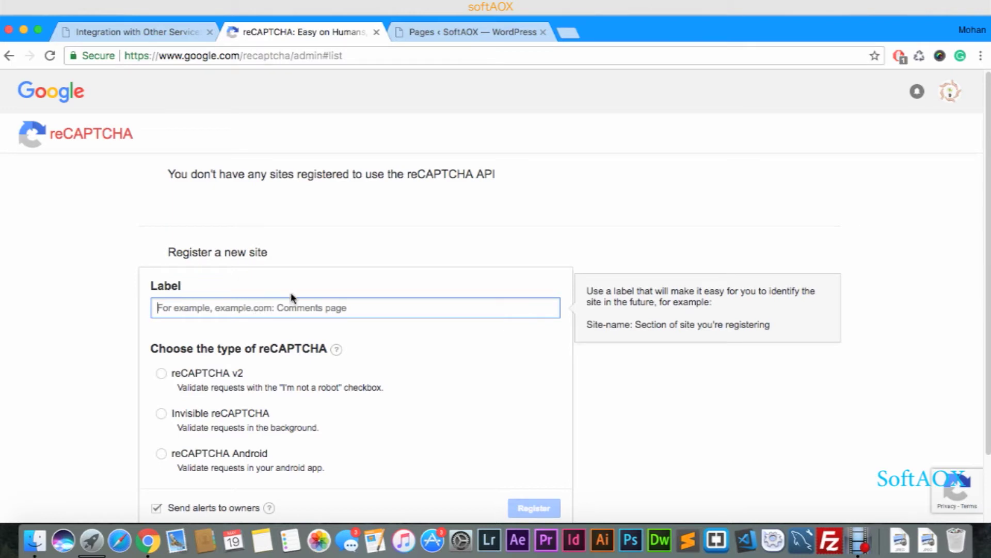
{"action": "type", "text": "softa"}
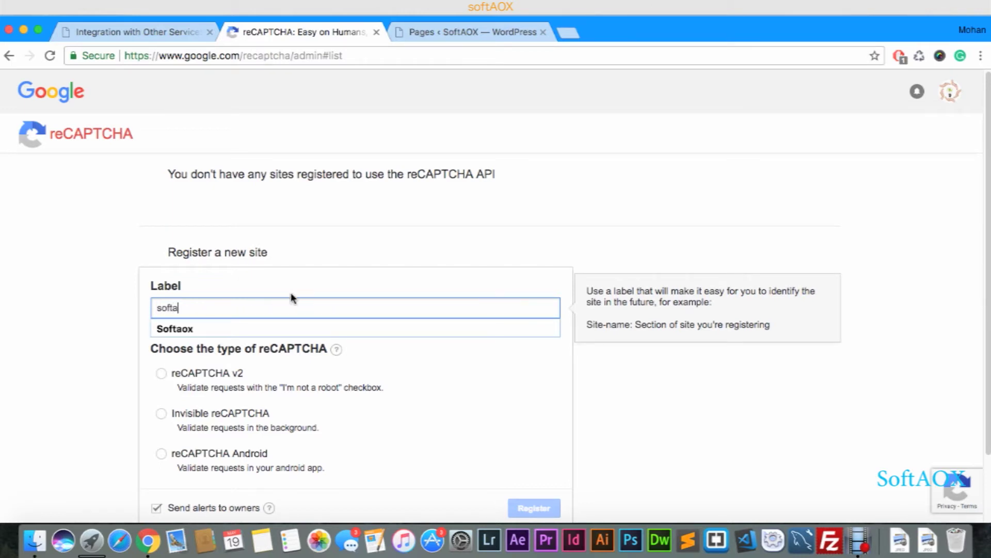
{"action": "type", "text": "ox.info:contact"}
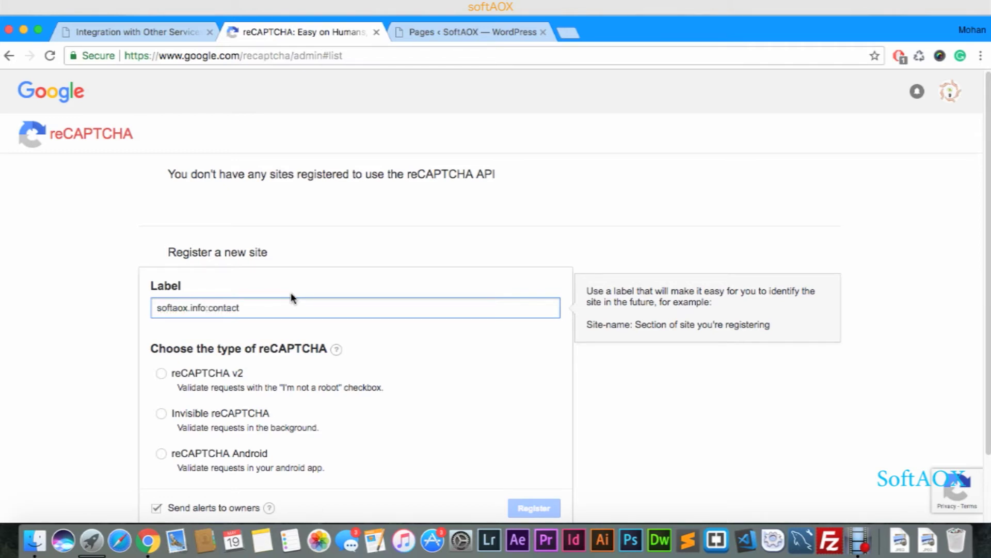
{"action": "scroll", "coordinate": [305, 293], "scroll_direction": "down", "scroll_amount": 2}
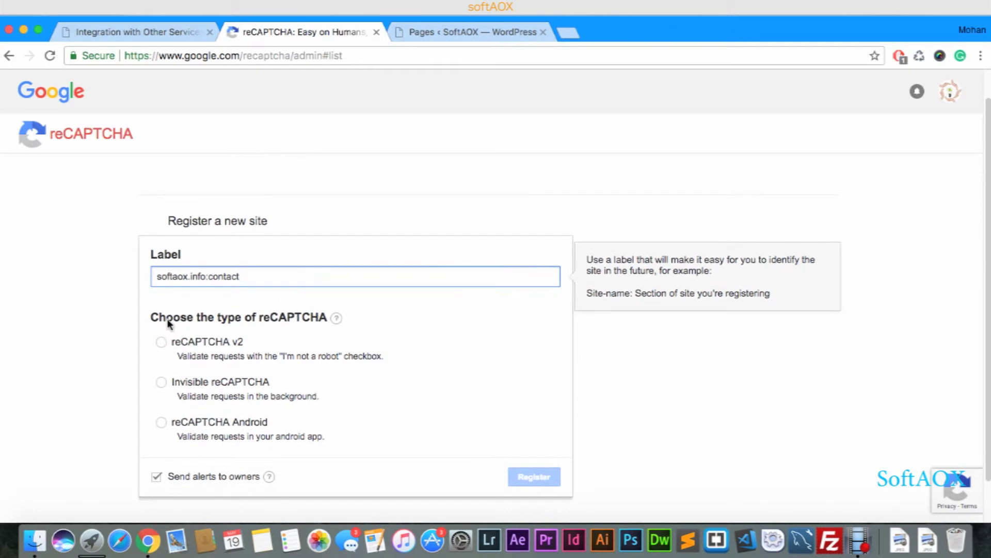
{"action": "scroll", "coordinate": [224, 334], "scroll_direction": "down", "scroll_amount": 1}
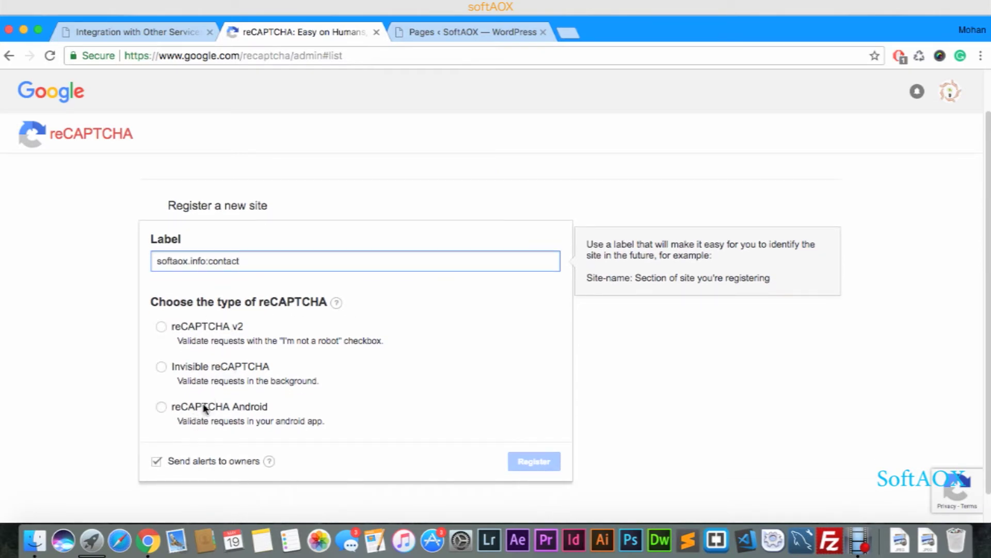
{"action": "left_click", "coordinate": [162, 327]}
Check the WordPress site's domain and enter softaox.info in the registration's Domains field.
{"action": "scroll", "coordinate": [167, 328], "scroll_direction": "down", "scroll_amount": 5}
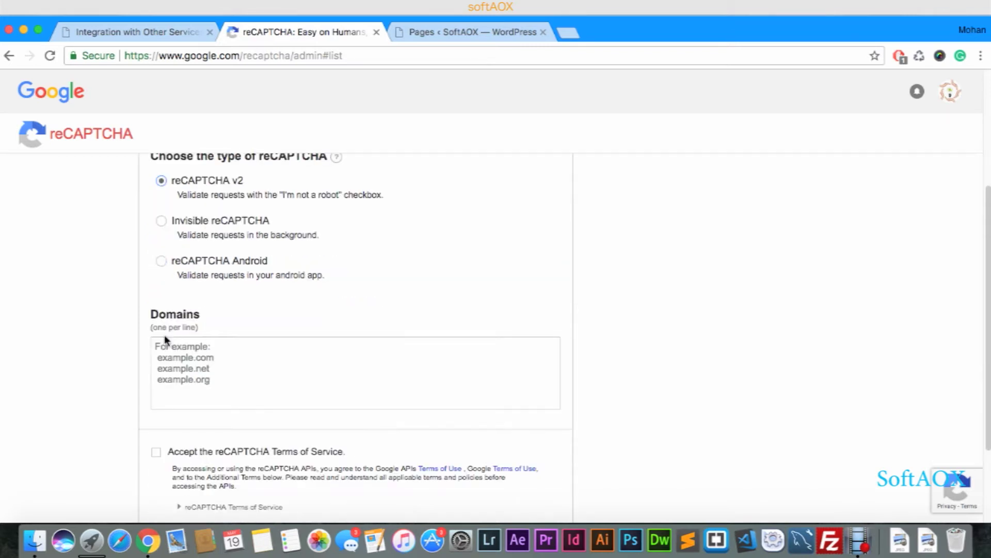
{"action": "double_click", "coordinate": [174, 315]}
{"action": "left_click", "coordinate": [148, 33]}
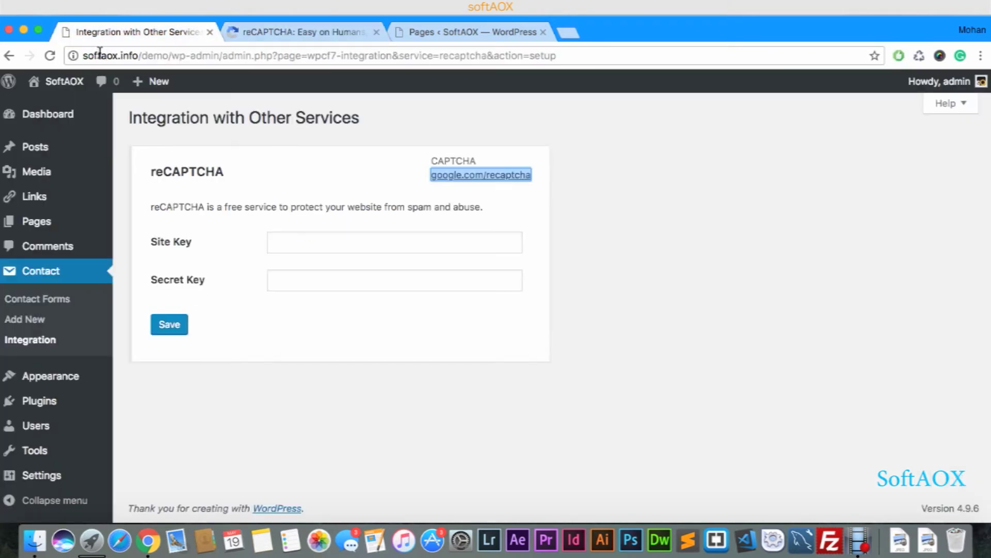
{"action": "left_click", "coordinate": [242, 32]}
{"action": "left_click", "coordinate": [217, 379]}
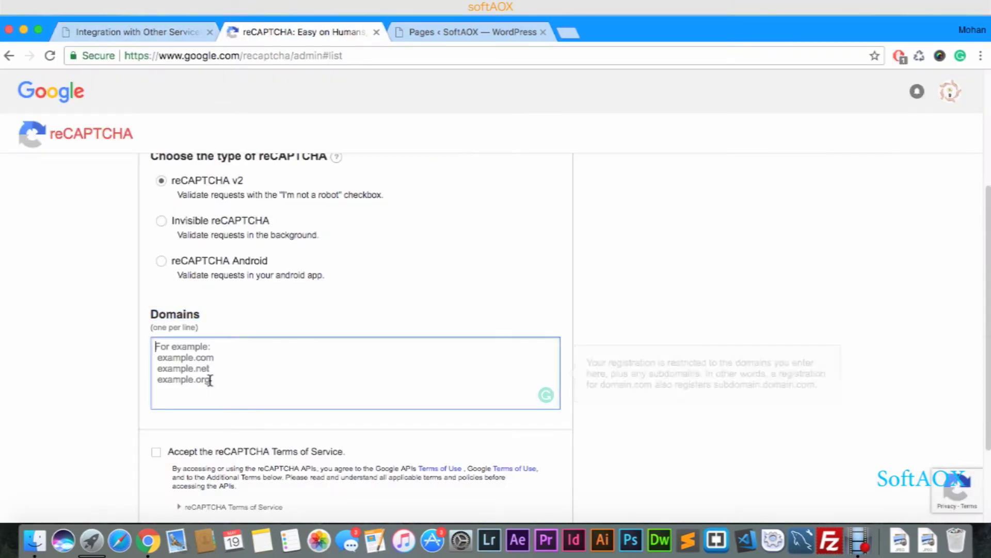
{"action": "type", "text": "softa"}
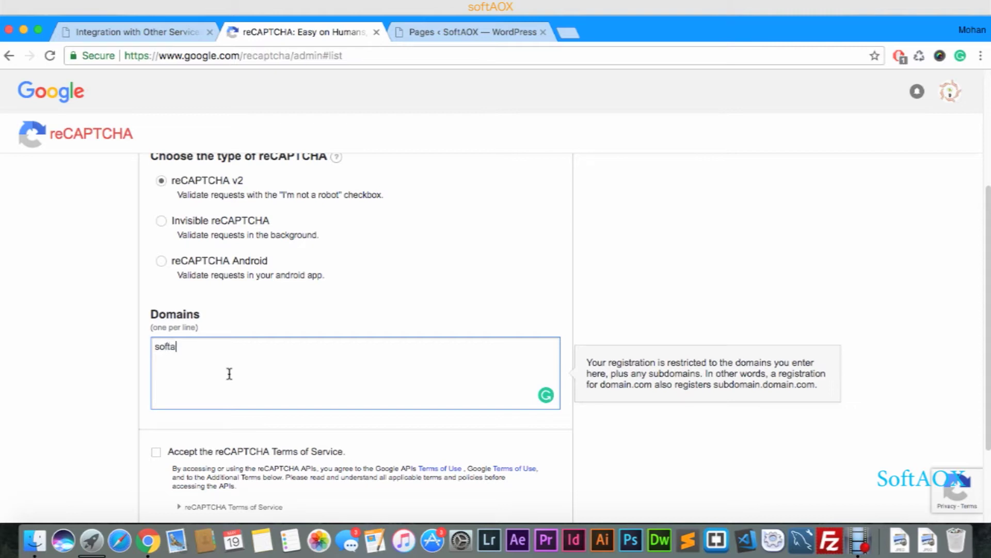
{"action": "type", "text": "ox.info"}
Accept the reCAPTCHA Terms of Service and register the site.
{"action": "scroll", "coordinate": [229, 373], "scroll_direction": "down", "scroll_amount": 3}
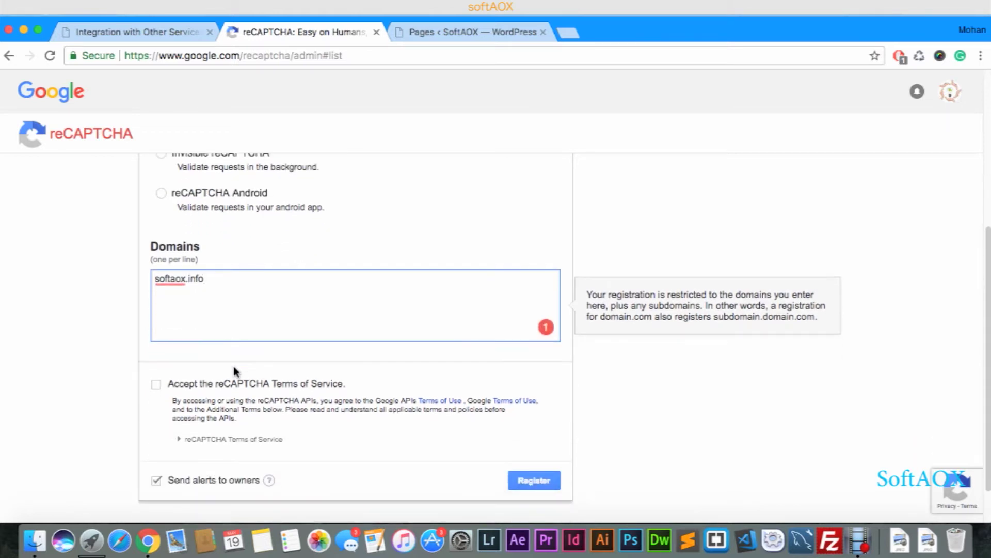
{"action": "scroll", "coordinate": [234, 367], "scroll_direction": "down", "scroll_amount": 1}
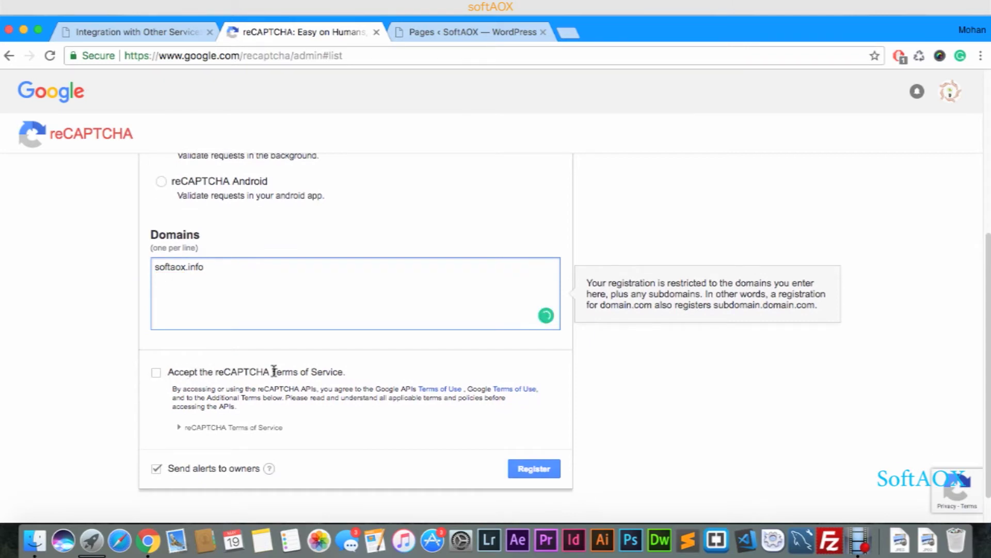
{"action": "left_click", "coordinate": [156, 373]}
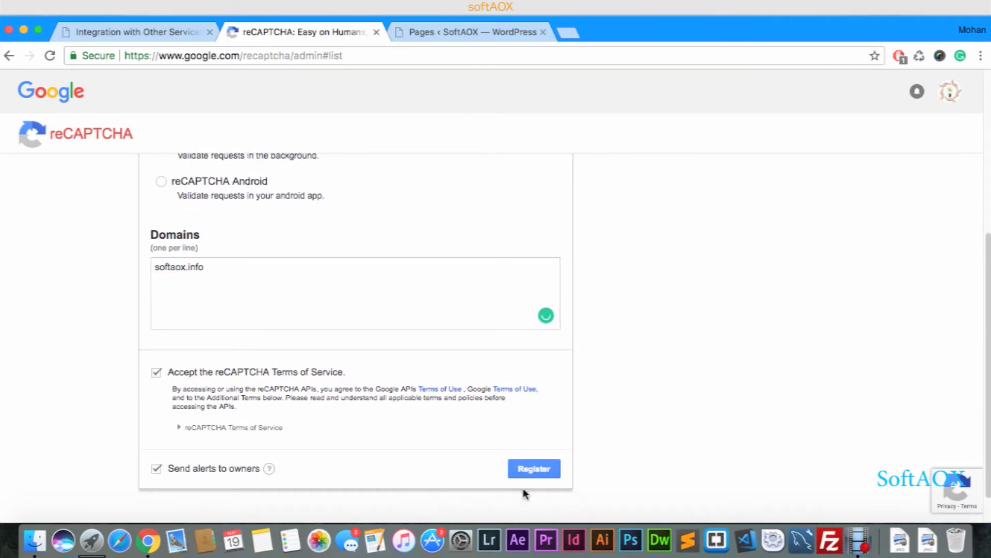
{"action": "left_click", "coordinate": [525, 471]}
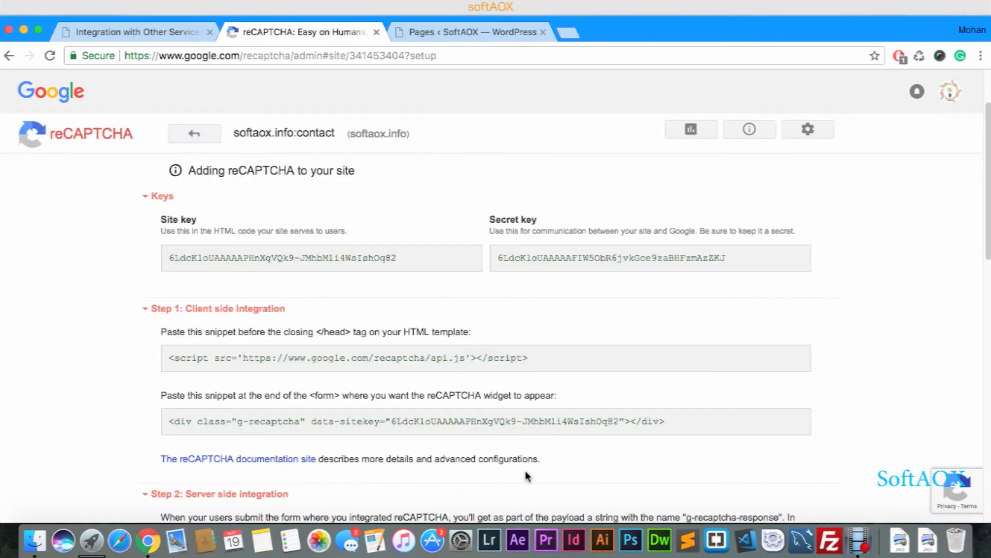
Copy the generated site key from the reCAPTCHA page and paste it into the Site Key field in WordPress.
{"action": "scroll", "coordinate": [525, 470], "scroll_direction": "up", "scroll_amount": 5}
{"action": "scroll", "coordinate": [525, 471], "scroll_direction": "down", "scroll_amount": 5}
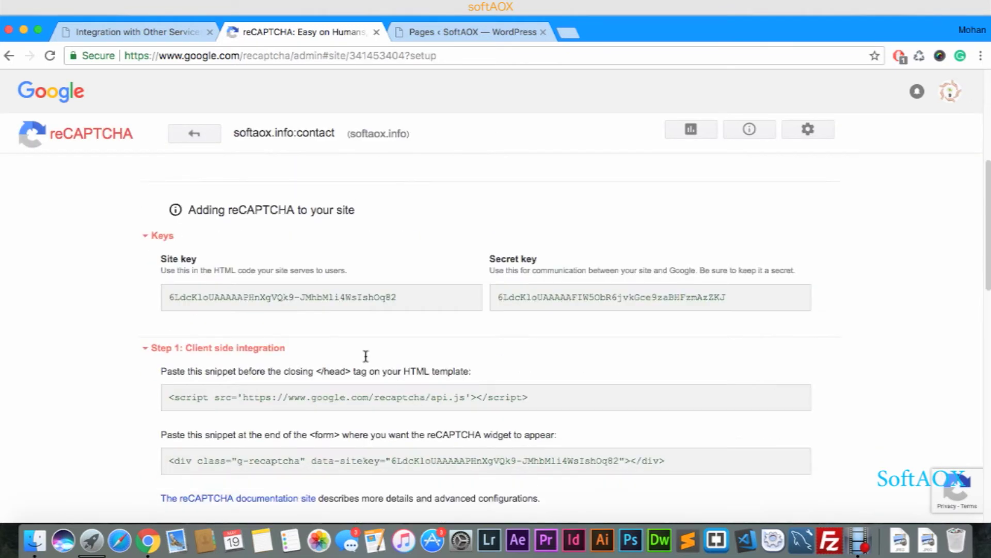
{"action": "triple_click", "coordinate": [170, 256]}
{"action": "left_click_drag", "start_coordinate": [170, 256], "coordinate": [196, 255]}
{"action": "left_click_drag", "start_coordinate": [489, 261], "coordinate": [466, 265]}
{"action": "triple_click", "coordinate": [265, 298]}
{"action": "right_click", "coordinate": [265, 298]}
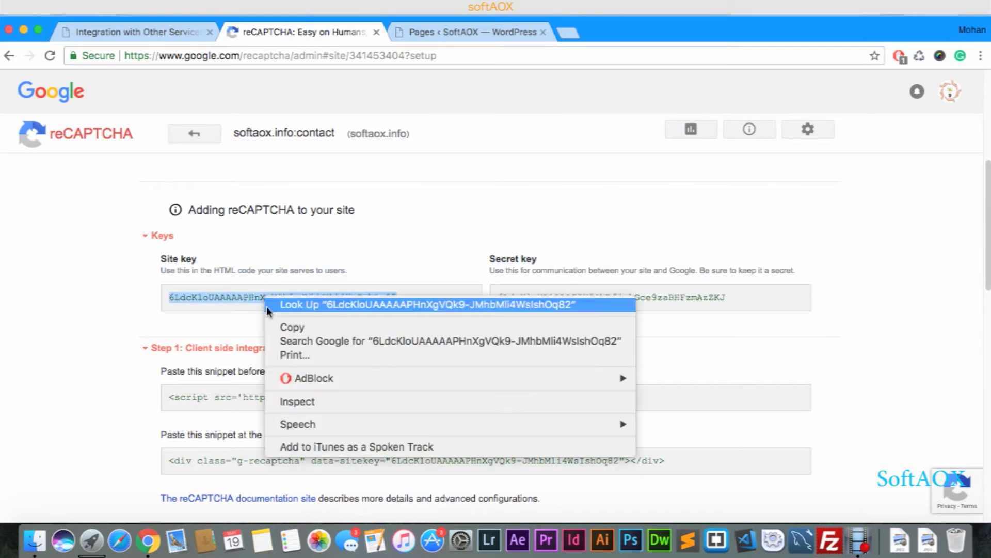
{"action": "left_click", "coordinate": [295, 327]}
{"action": "left_click", "coordinate": [132, 31]}
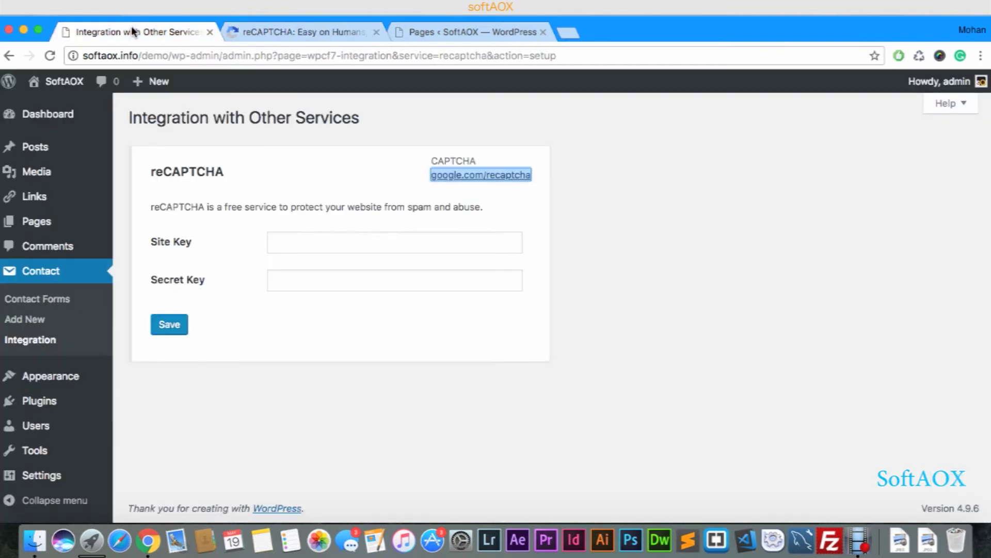
{"action": "right_click", "coordinate": [289, 241]}
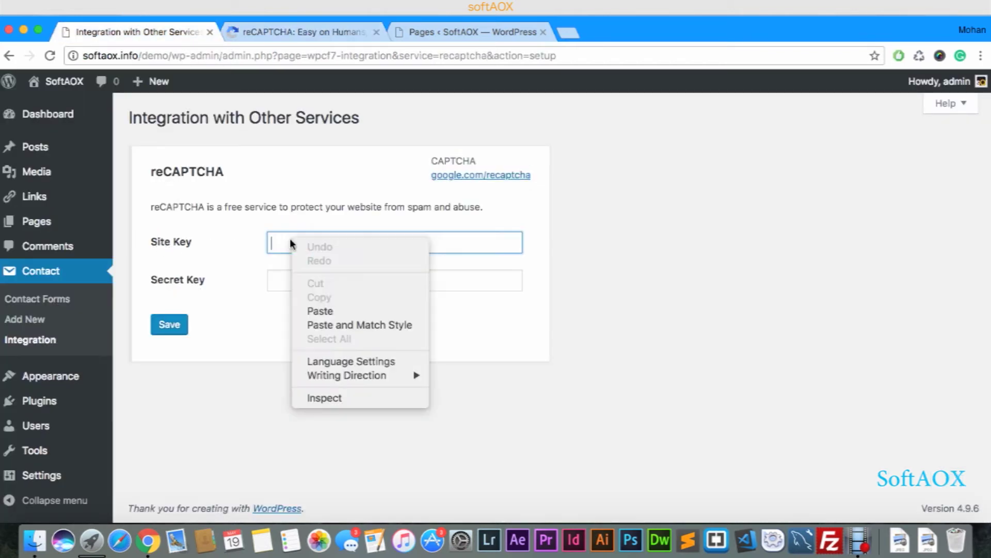
{"action": "left_click", "coordinate": [320, 311]}
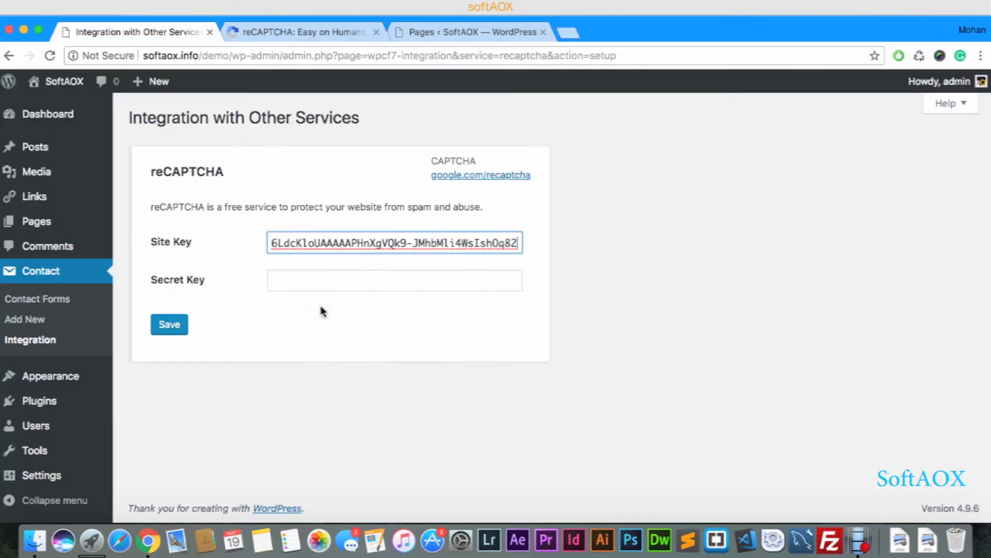
Copy the generated secret key into the Secret Key field in WordPress and save the reCAPTCHA integration settings.
{"action": "left_click", "coordinate": [282, 36]}
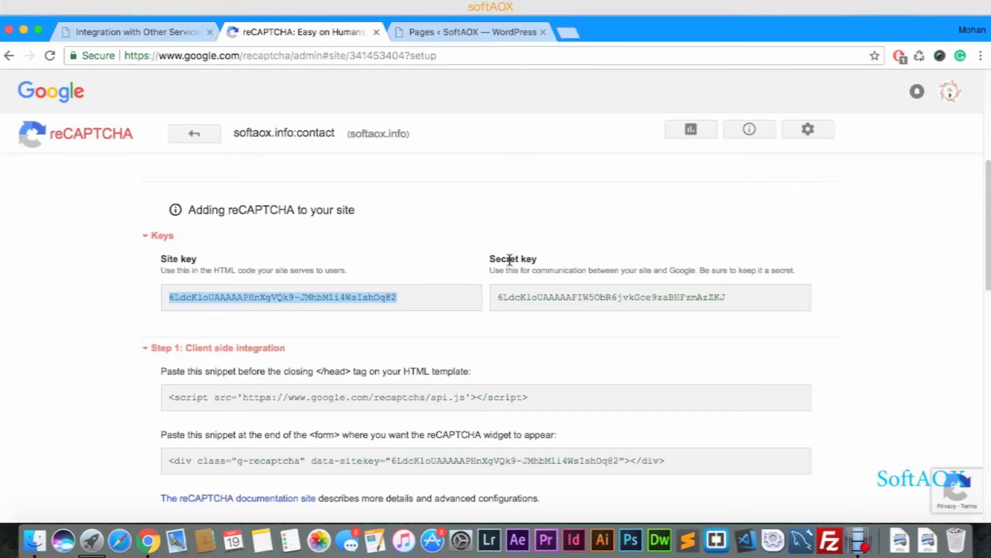
{"action": "left_click", "coordinate": [522, 296]}
{"action": "right_click", "coordinate": [522, 297]}
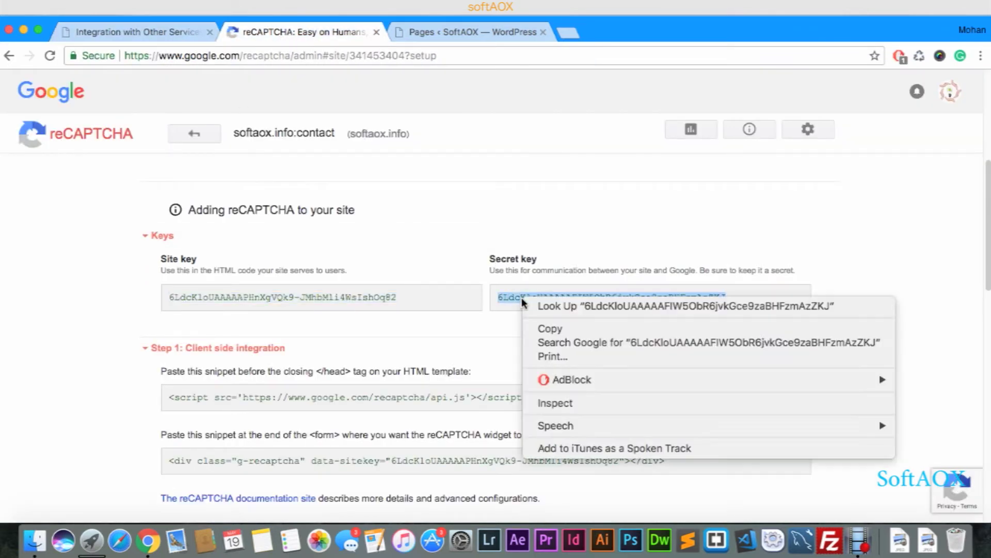
{"action": "left_click", "coordinate": [539, 329]}
{"action": "left_click", "coordinate": [102, 31]}
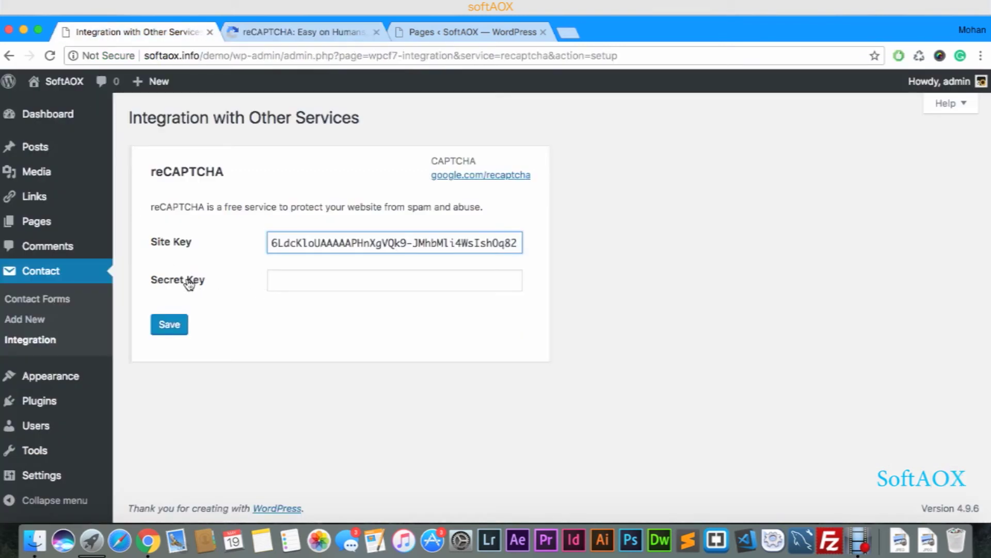
{"action": "right_click", "coordinate": [312, 281]}
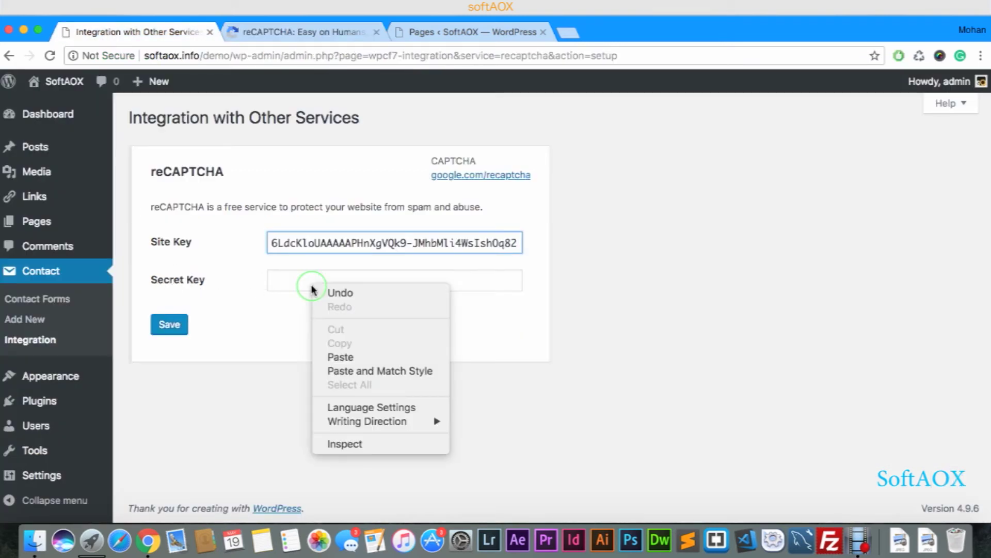
{"action": "left_click", "coordinate": [339, 354]}
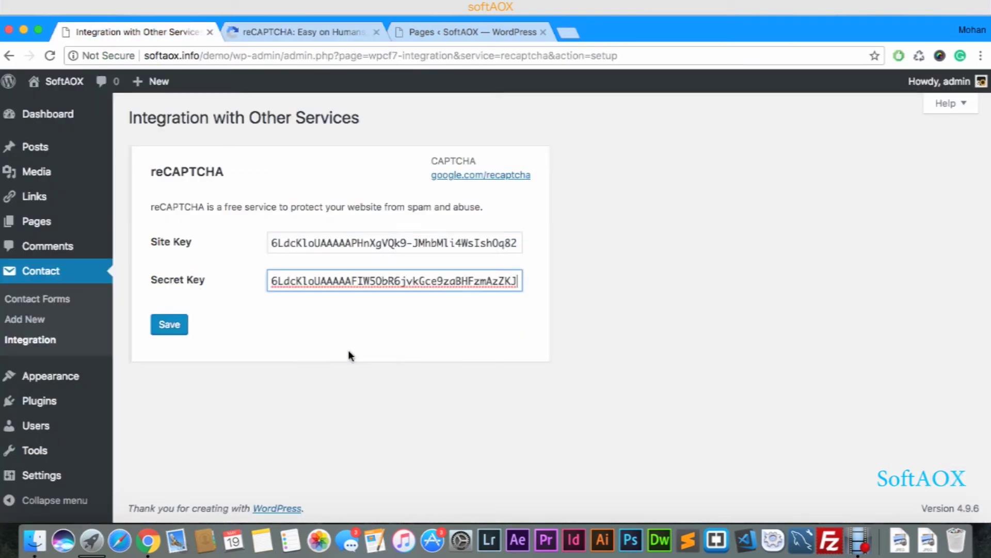
{"action": "left_click", "coordinate": [169, 328]}
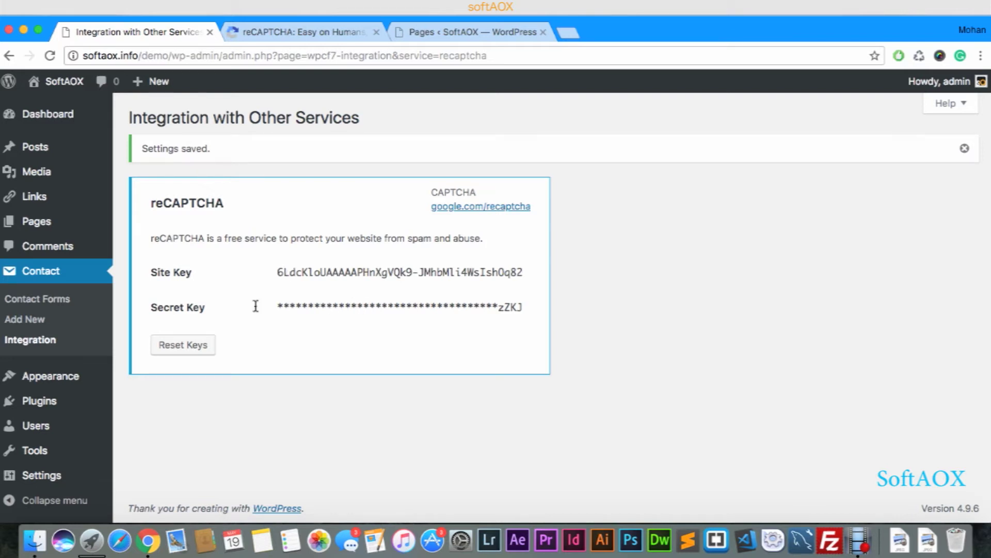
Open Contact form 1 for editing and insert a reCAPTCHA form tag on the line above the submit tag.
{"action": "left_click", "coordinate": [57, 304]}
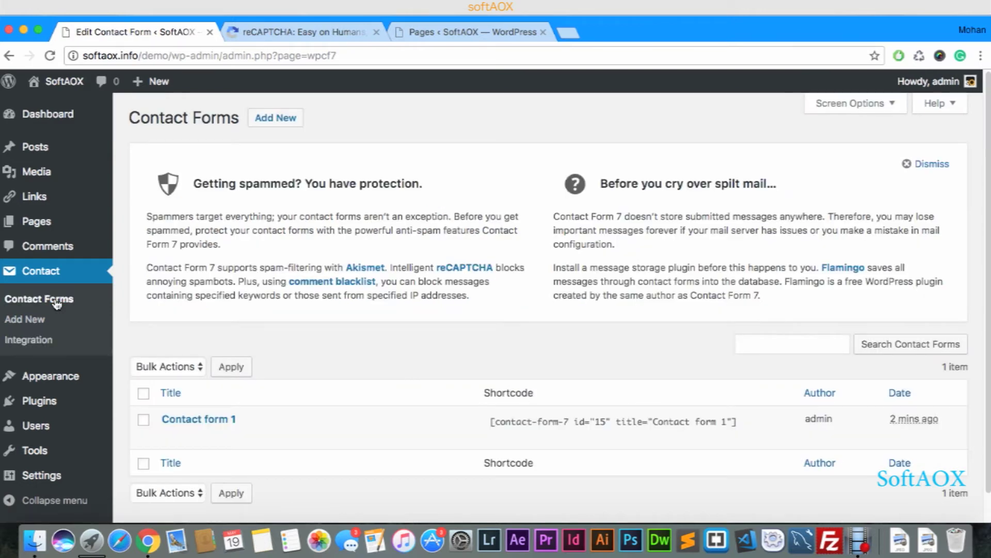
{"action": "left_click", "coordinate": [169, 437]}
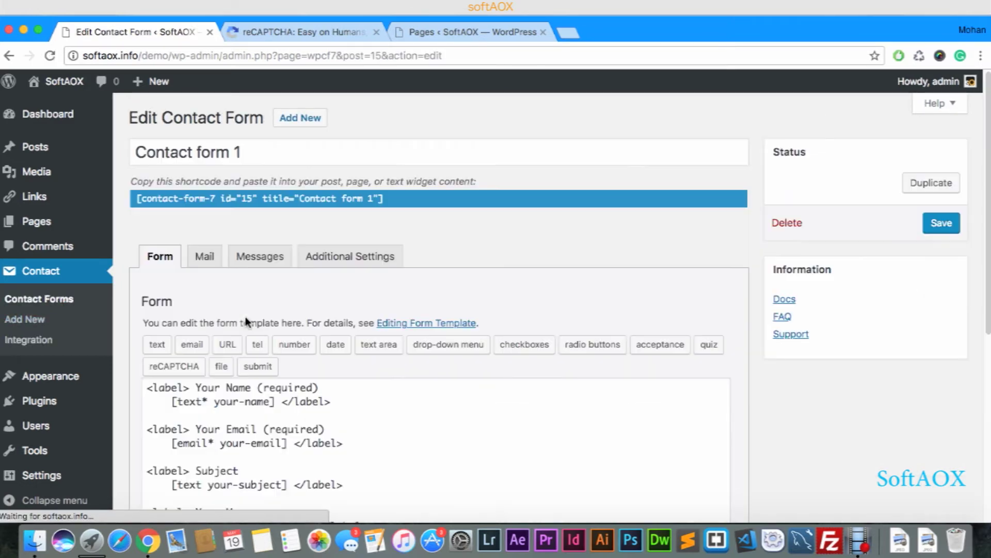
{"action": "scroll", "coordinate": [246, 316], "scroll_direction": "down", "scroll_amount": 5}
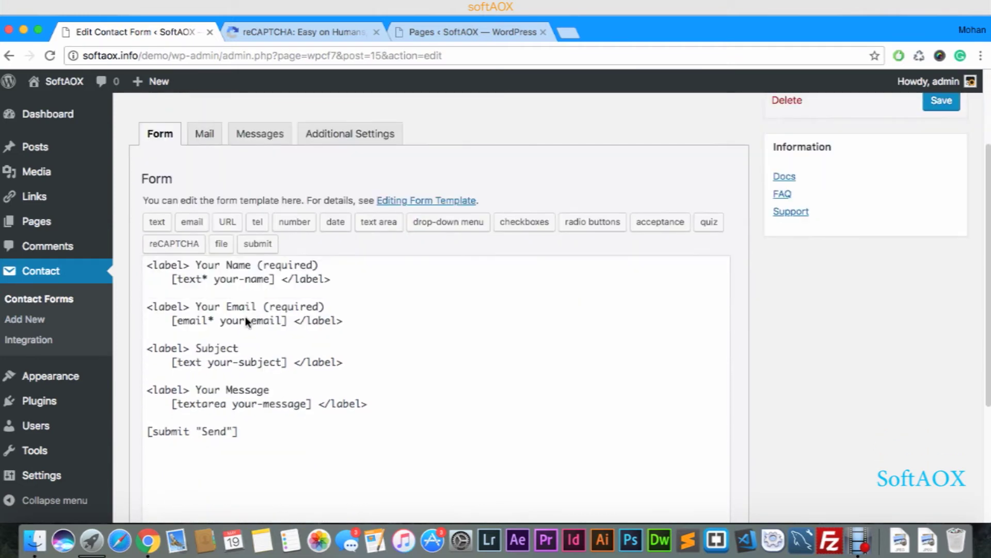
{"action": "left_click", "coordinate": [167, 416]}
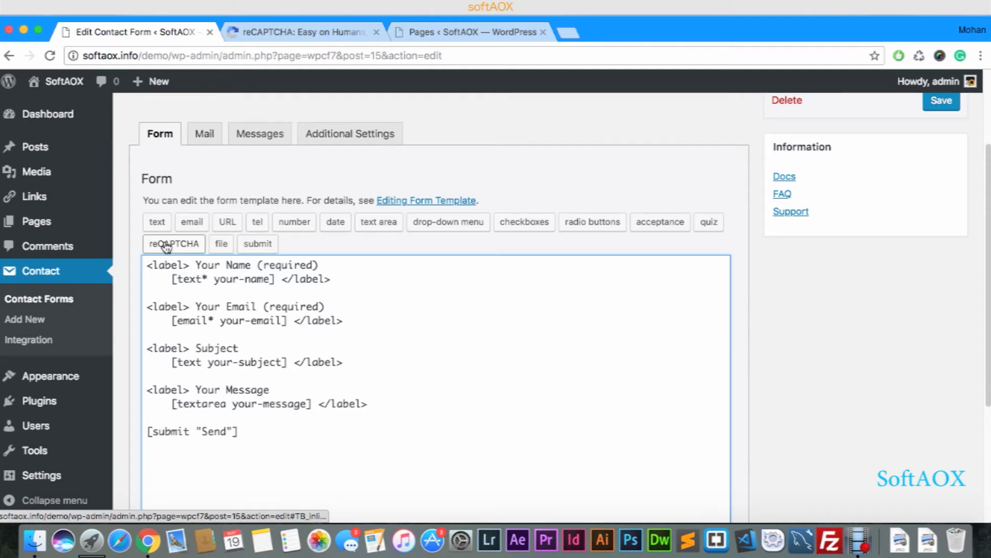
{"action": "left_click", "coordinate": [168, 246]}
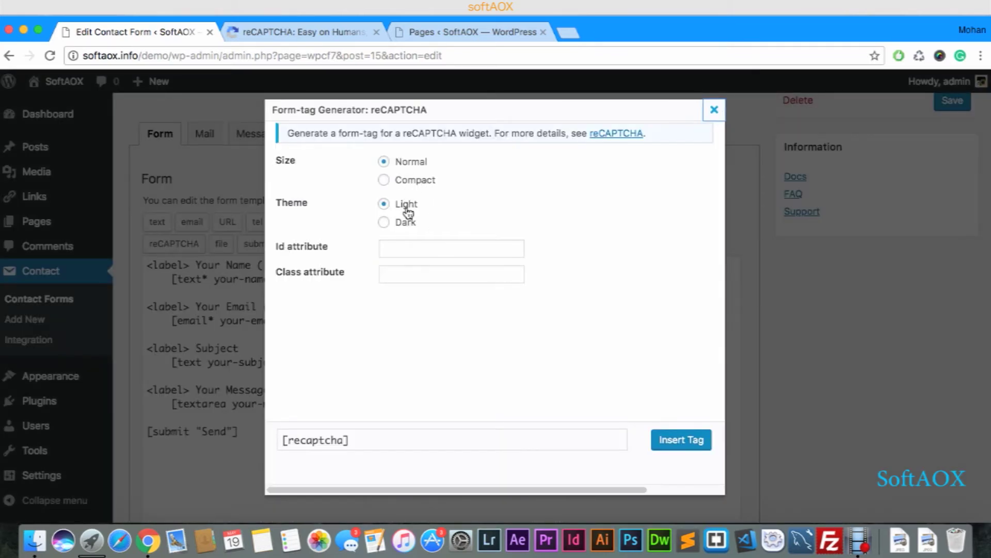
{"action": "left_click", "coordinate": [301, 439]}
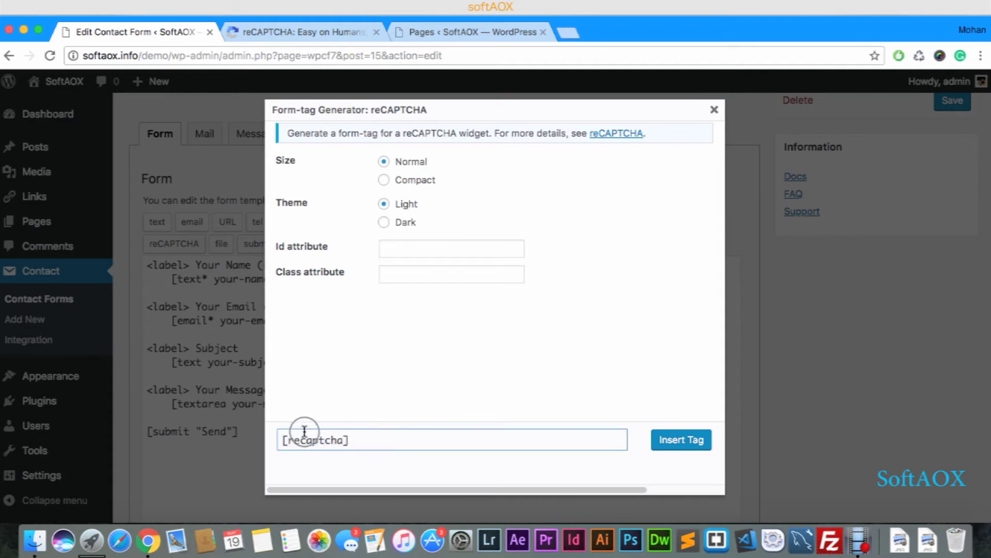
{"action": "left_click", "coordinate": [343, 440]}
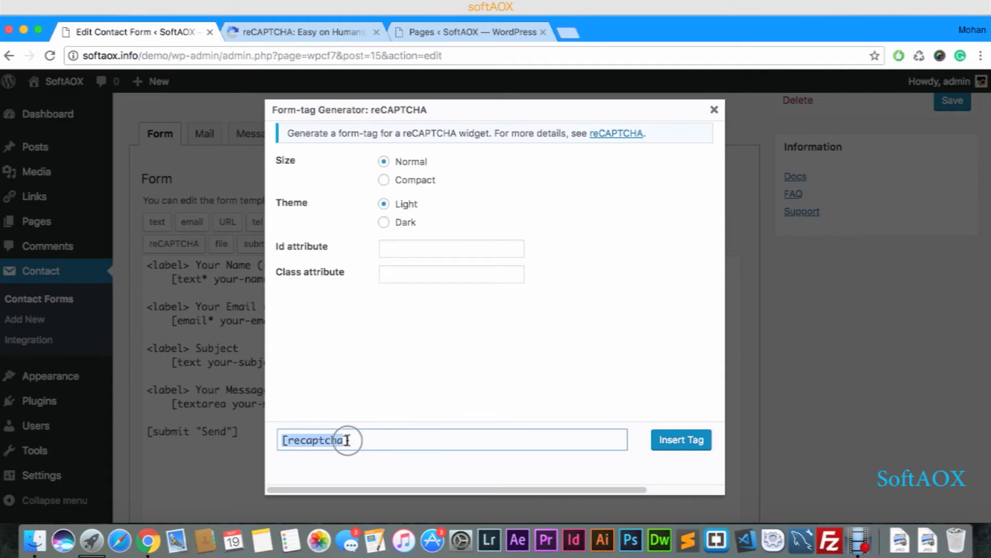
{"action": "left_click", "coordinate": [674, 439]}
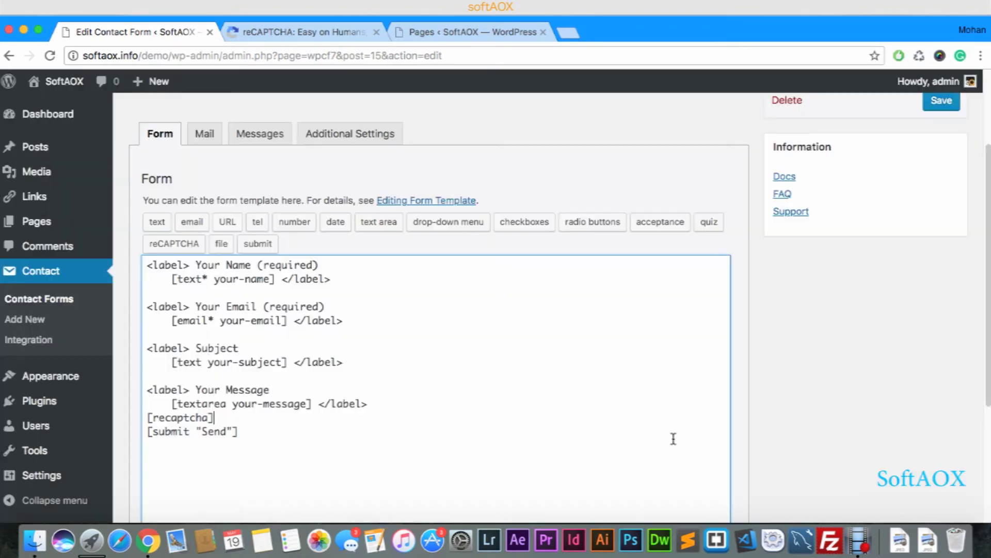
Separate the [recaptcha] tag from the message and submit fields with blank lines and save the contact form.
{"action": "left_click_drag", "start_coordinate": [214, 417], "coordinate": [140, 411]}
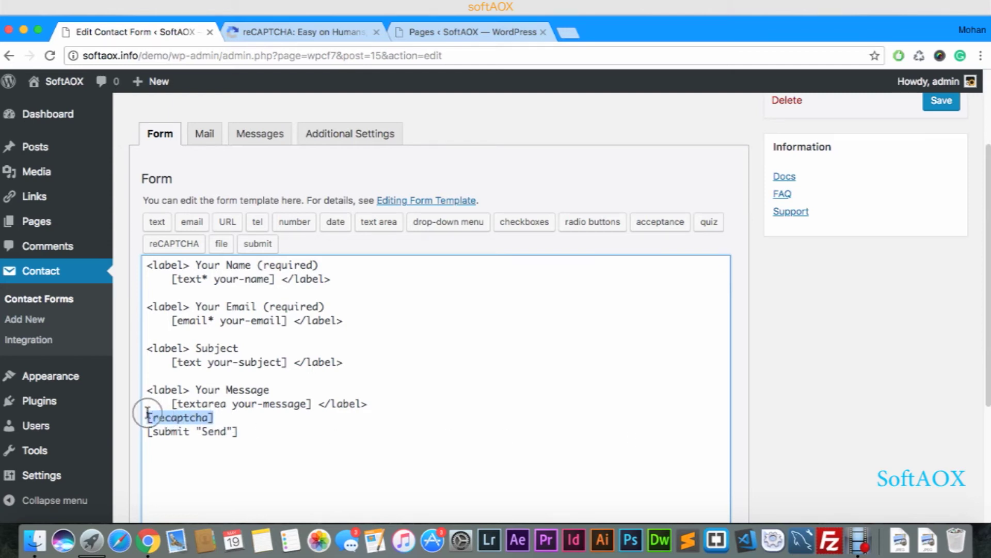
{"action": "left_click", "coordinate": [231, 422]}
{"action": "left_click", "coordinate": [148, 417]}
{"action": "key", "text": "Return"}
{"action": "left_click", "coordinate": [222, 432]}
{"action": "key", "text": "Return"}
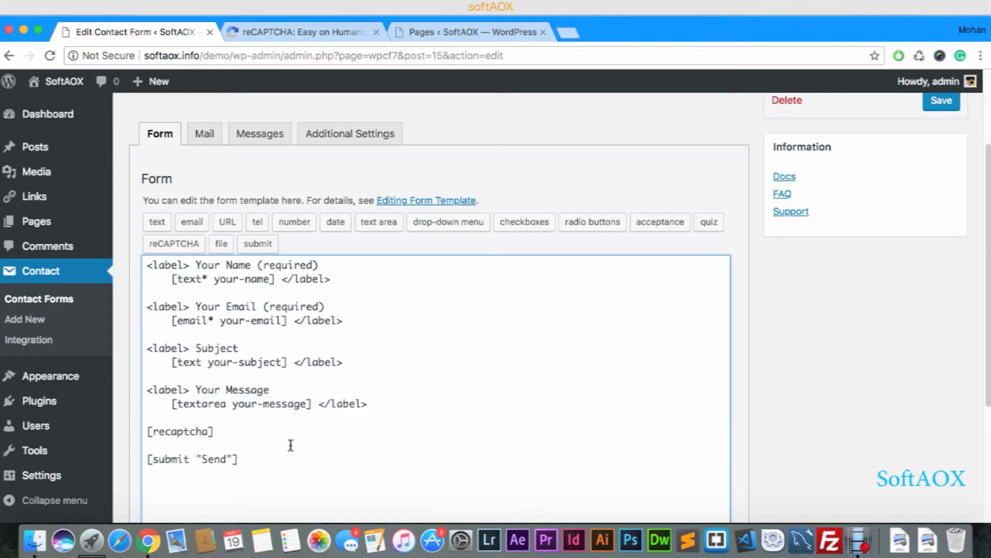
{"action": "scroll", "coordinate": [929, 226], "scroll_direction": "up", "scroll_amount": 5}
{"action": "left_click", "coordinate": [941, 223]}
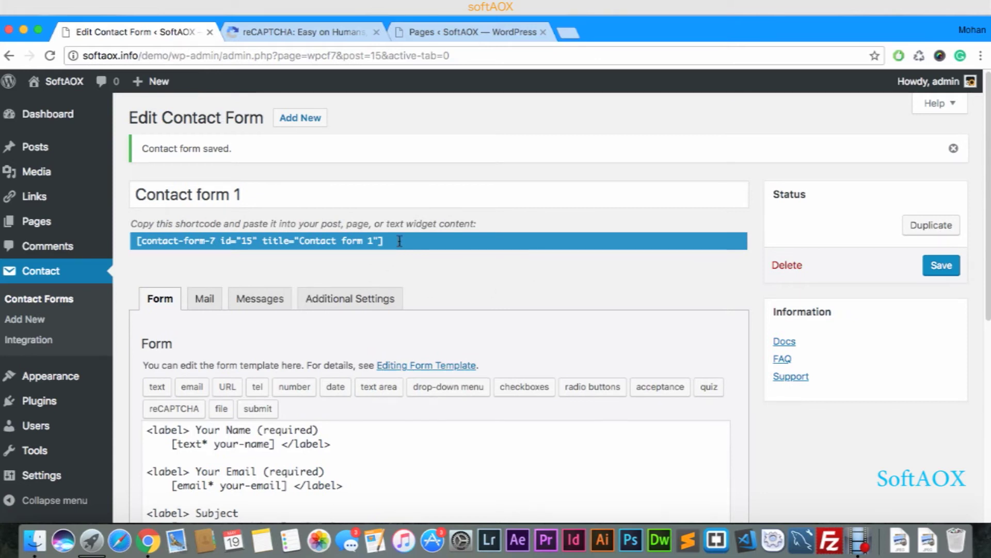
Copy the shortcode of Contact form 1.
{"action": "left_click", "coordinate": [400, 241]}
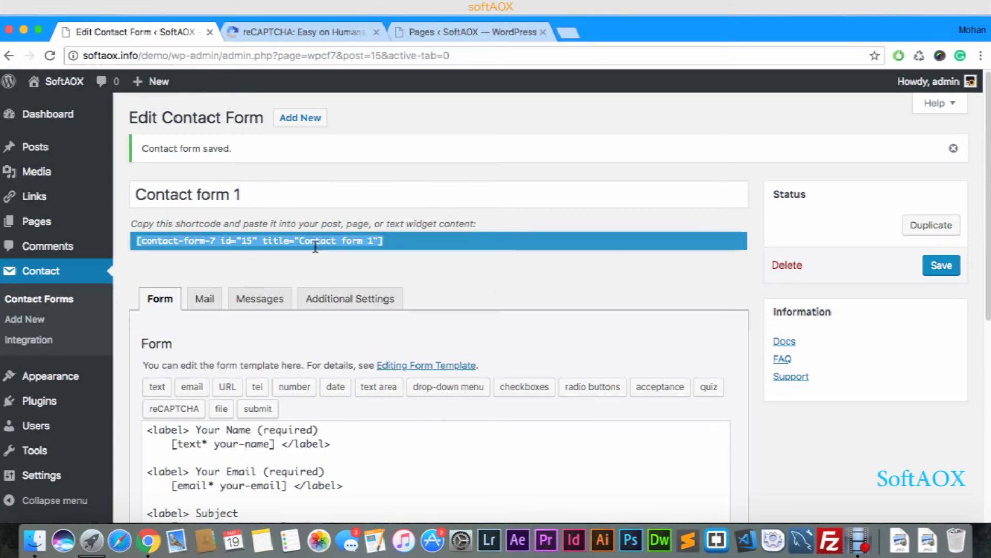
{"action": "right_click", "coordinate": [272, 242]}
{"action": "left_click", "coordinate": [306, 271]}
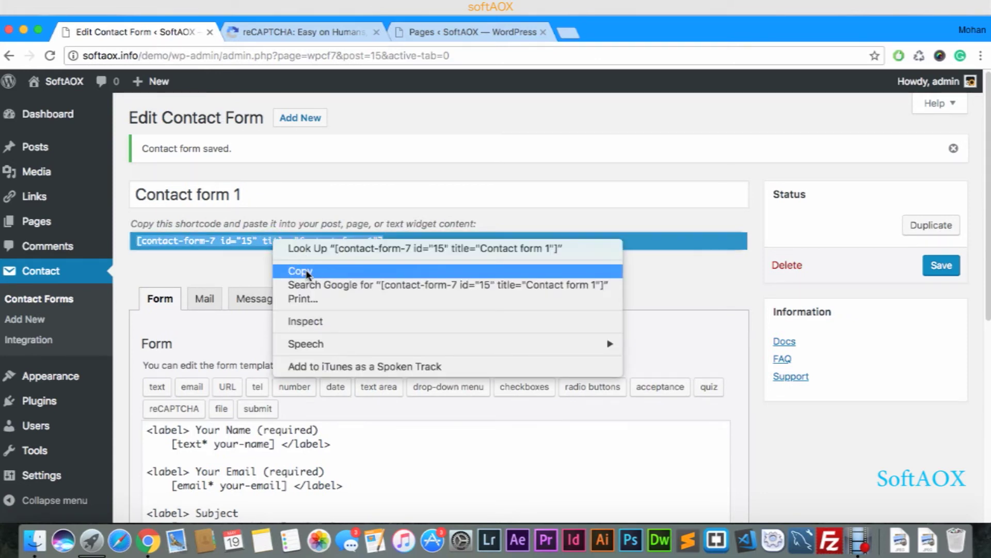
Add a new WordPress page titled Contact.
{"action": "left_click", "coordinate": [436, 34]}
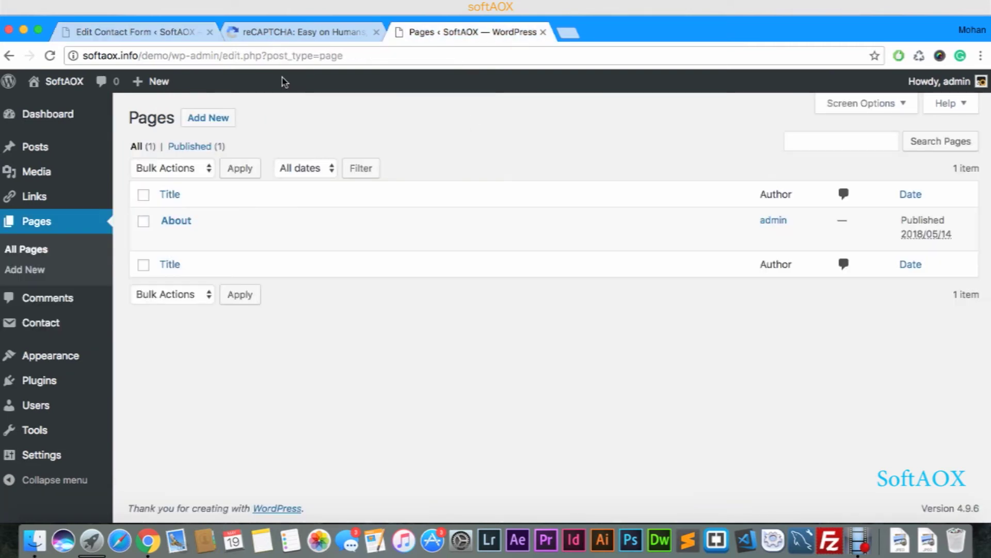
{"action": "left_click", "coordinate": [219, 120]}
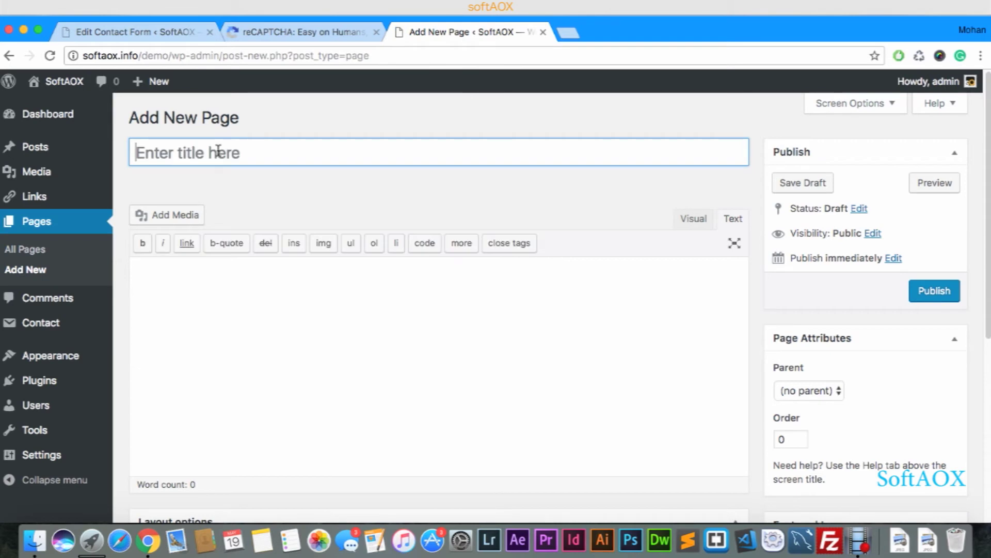
{"action": "left_click", "coordinate": [218, 151]}
{"action": "type", "text": "Cont"}
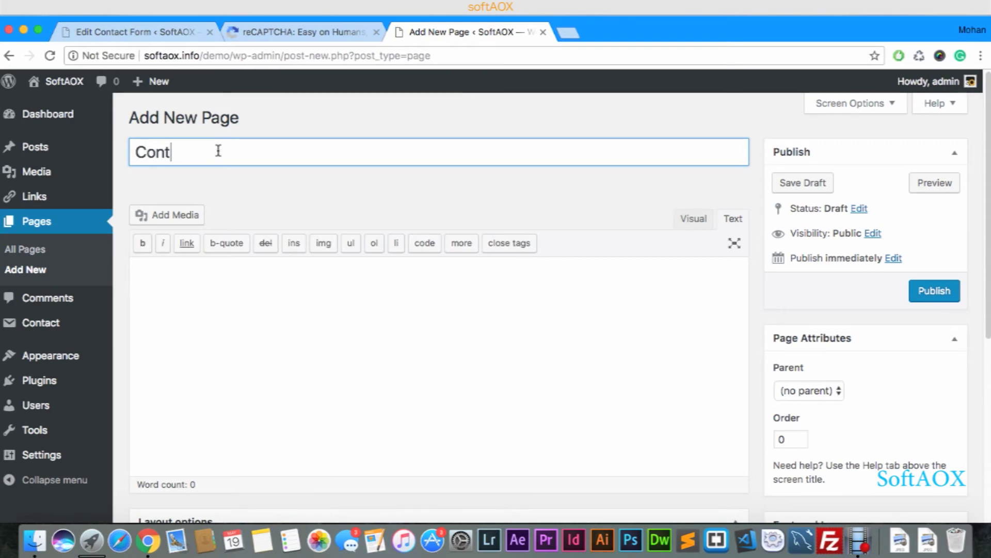
Paste the copied contact form shortcode into the Contact page's content and publish the page.
{"action": "left_click", "coordinate": [191, 291]}
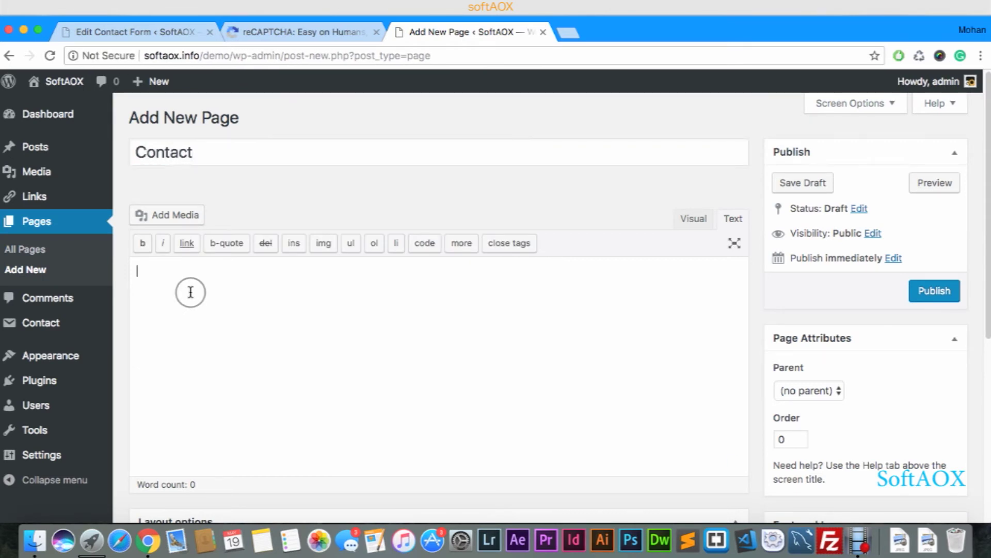
{"action": "right_click", "coordinate": [190, 291]}
{"action": "left_click", "coordinate": [229, 364]}
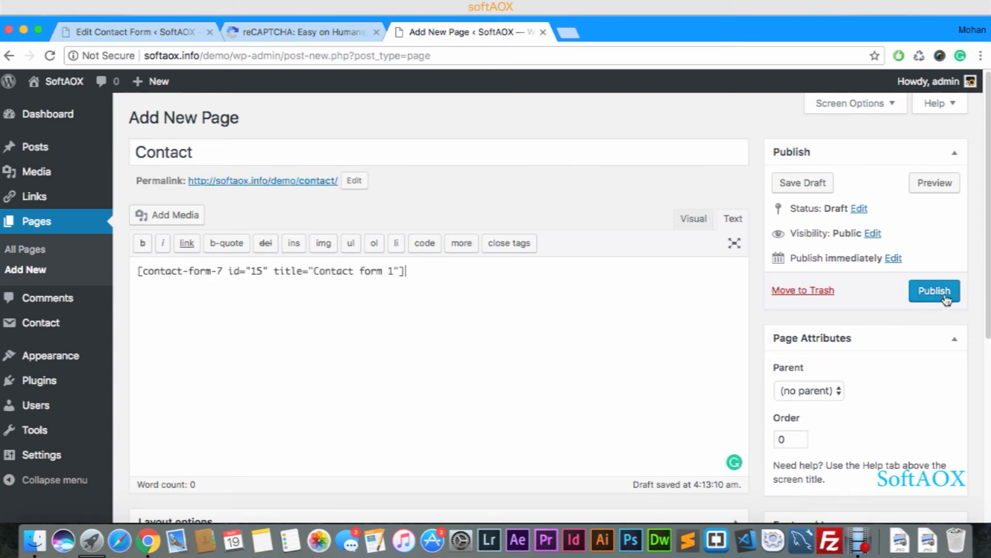
{"action": "left_click", "coordinate": [923, 294]}
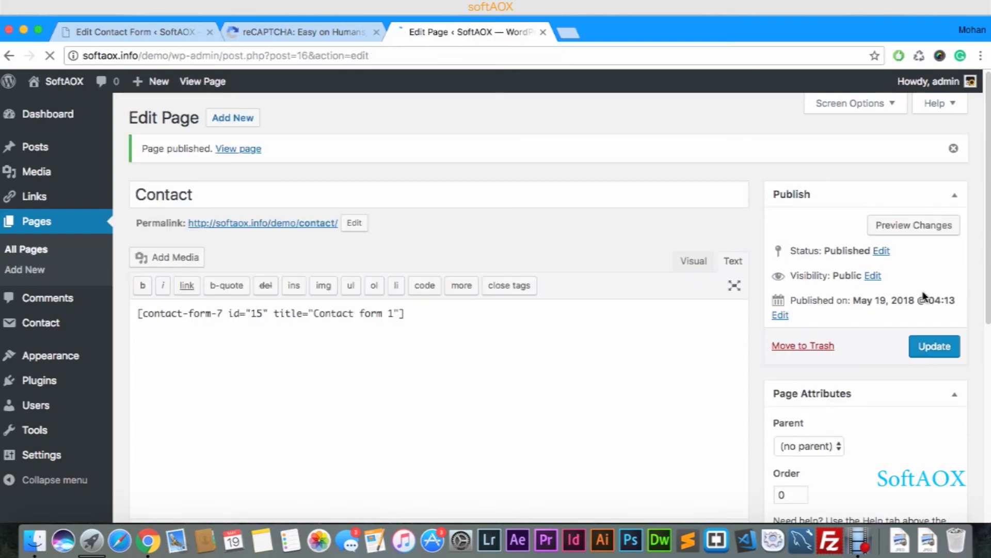
View the published Contact page and check the form for the reCAPTCHA widget.
{"action": "left_click", "coordinate": [236, 152]}
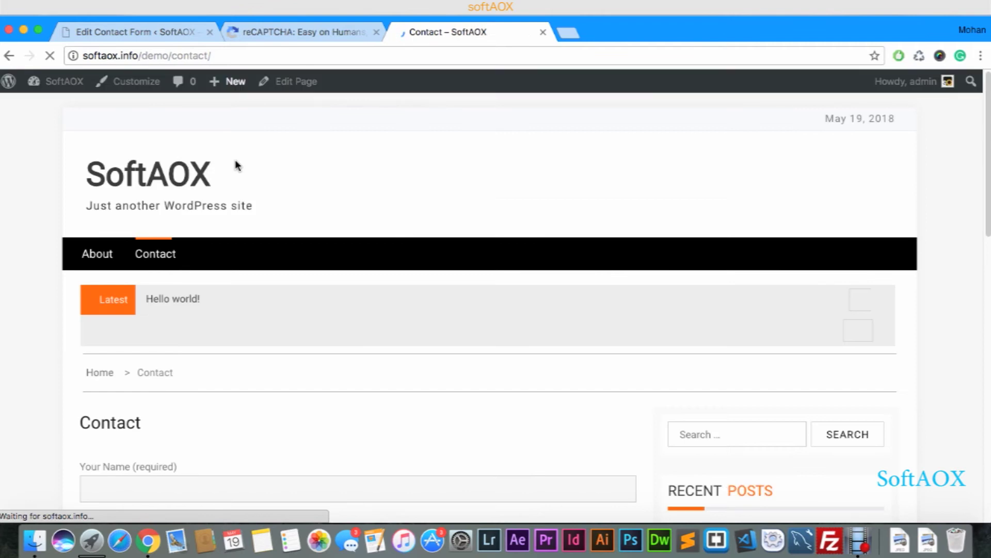
{"action": "scroll", "coordinate": [258, 258], "scroll_direction": "down", "scroll_amount": 10}
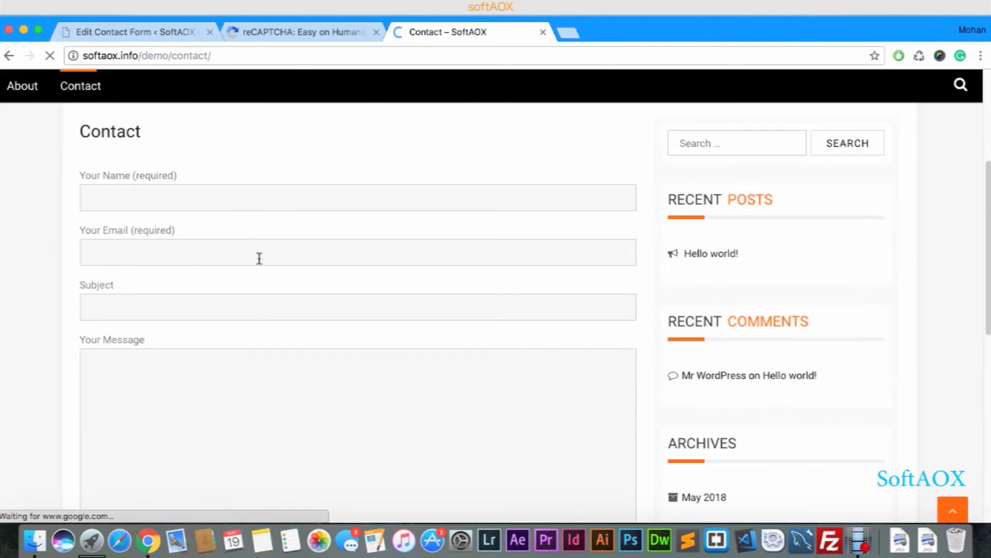
{"action": "scroll", "coordinate": [127, 309], "scroll_direction": "up", "scroll_amount": 10}
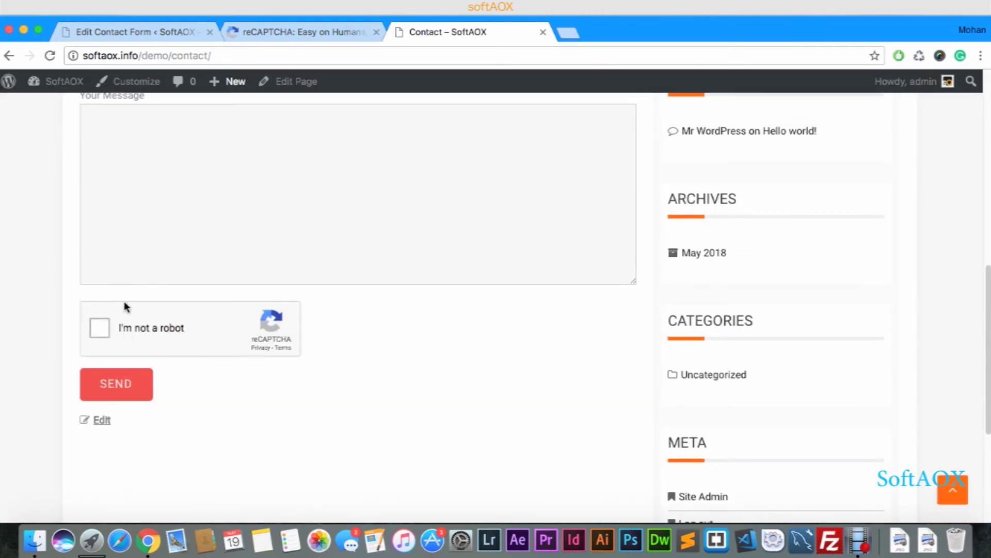
Fill in the contact form with the sender's name and e-mail, the subject Test Softaox and the message Test Message.
{"action": "left_click", "coordinate": [152, 169]}
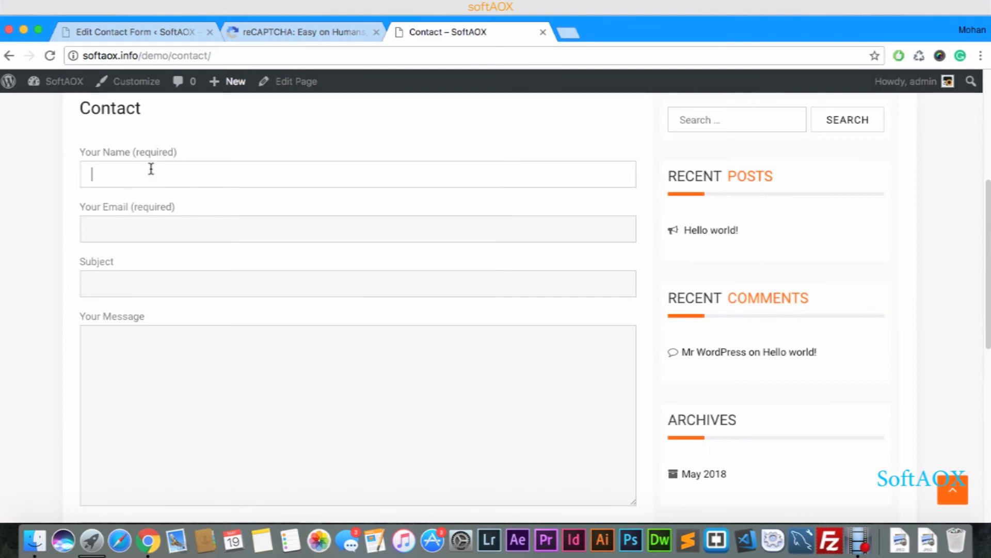
{"action": "type", "text": "MOhan"}
{"action": "key", "text": "Tab"}
{"action": "type", "text": "mohan"}
{"action": "key", "text": "Down"}
{"action": "key", "text": "Tab"}
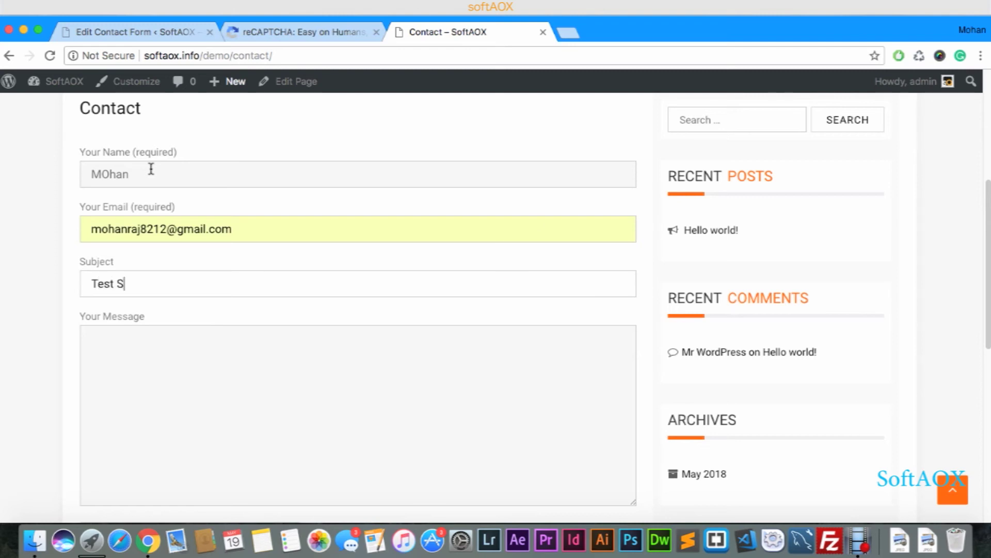
{"action": "key", "text": "Tab"}
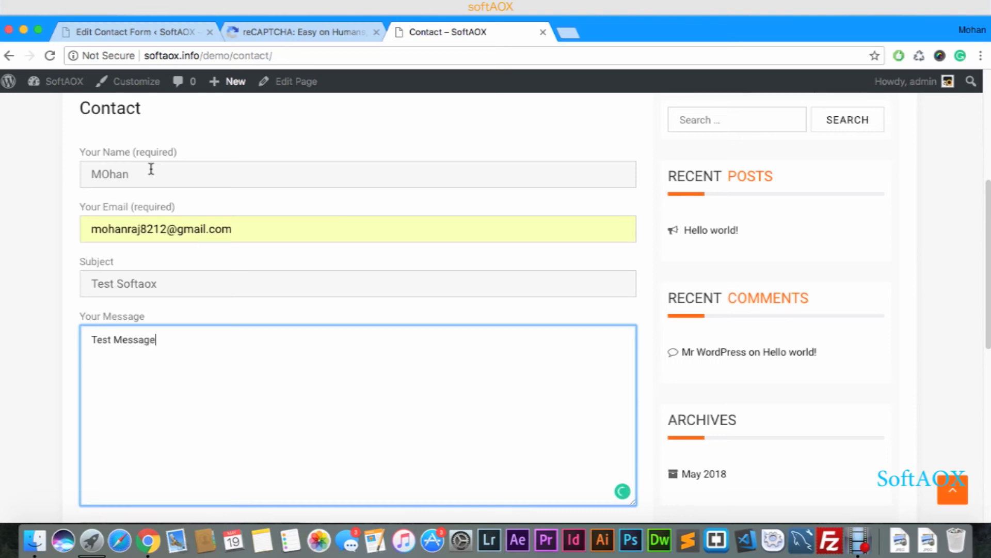
Complete the reCAPTCHA check, send the contact form and check the submission response.
{"action": "scroll", "coordinate": [151, 169], "scroll_direction": "down", "scroll_amount": 5}
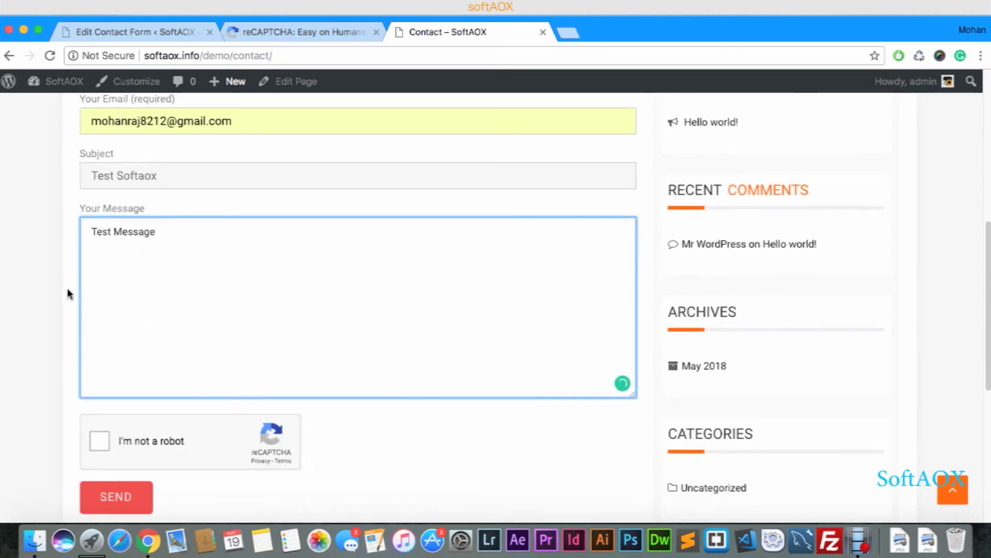
{"action": "left_click", "coordinate": [99, 441]}
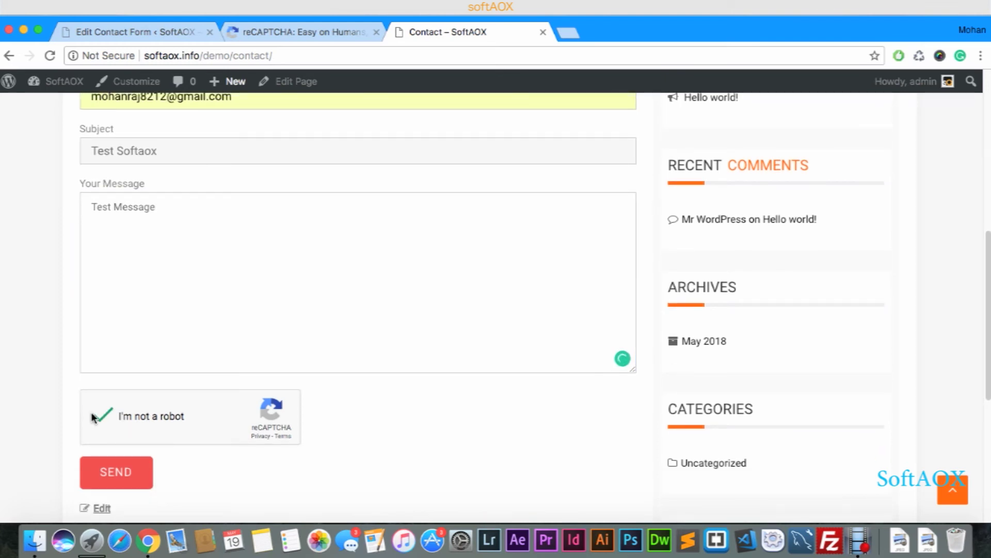
{"action": "left_click", "coordinate": [126, 477]}
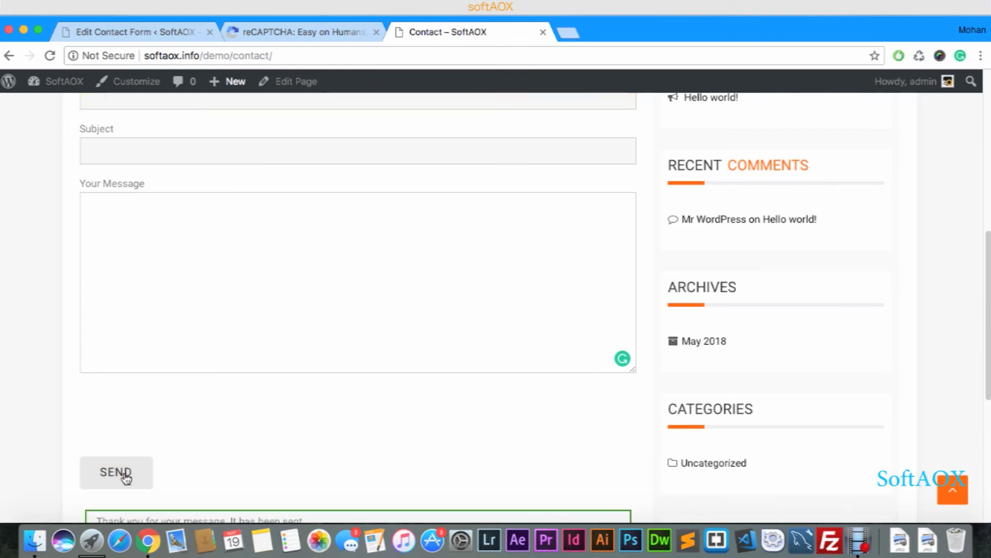
{"action": "scroll", "coordinate": [126, 470], "scroll_direction": "down", "scroll_amount": 2}
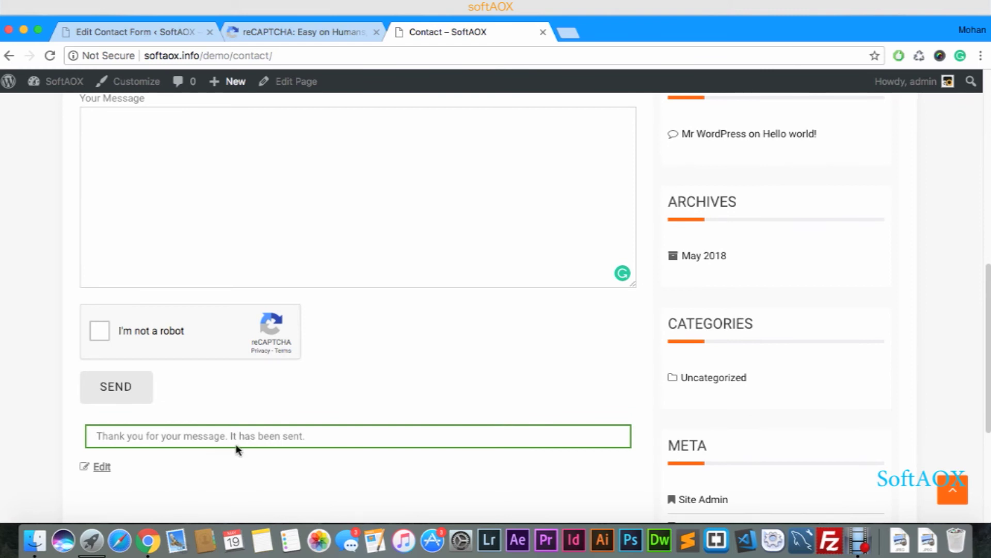
Fill in the emptied contact form's name and e-mail fields with the saved autofill contact details.
{"action": "scroll", "coordinate": [237, 449], "scroll_direction": "up", "scroll_amount": 6}
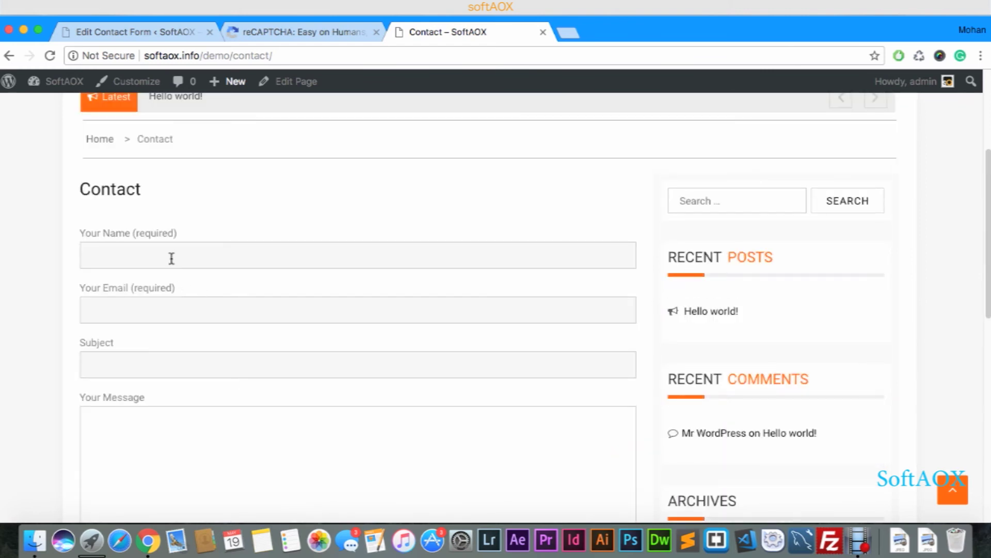
{"action": "scroll", "coordinate": [172, 262], "scroll_direction": "up", "scroll_amount": 2}
{"action": "scroll", "coordinate": [172, 261], "scroll_direction": "down", "scroll_amount": 2}
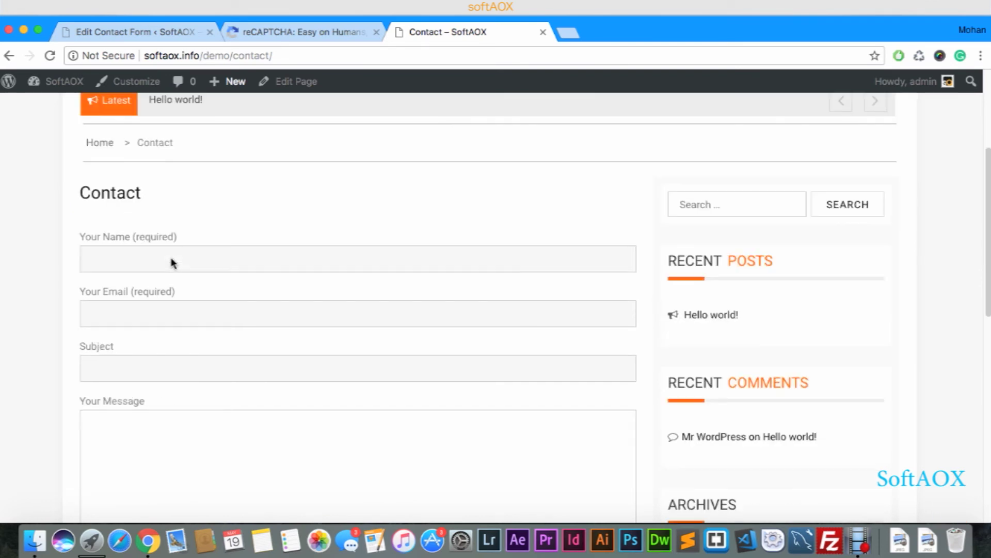
{"action": "left_click", "coordinate": [171, 258]}
{"action": "type", "text": "Mohan"}
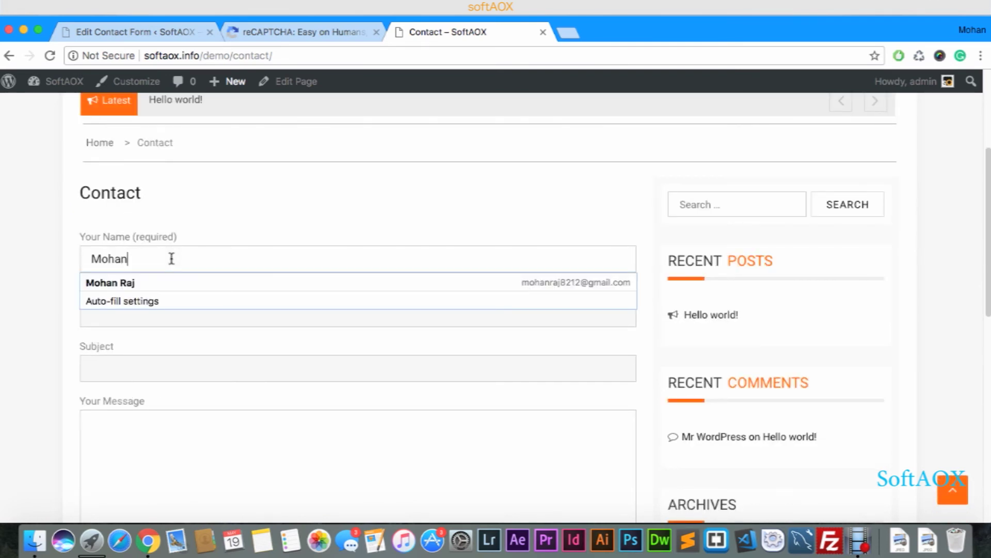
{"action": "key", "text": "Down"}
{"action": "key", "text": "Return"}
{"action": "key", "text": "Tab"}
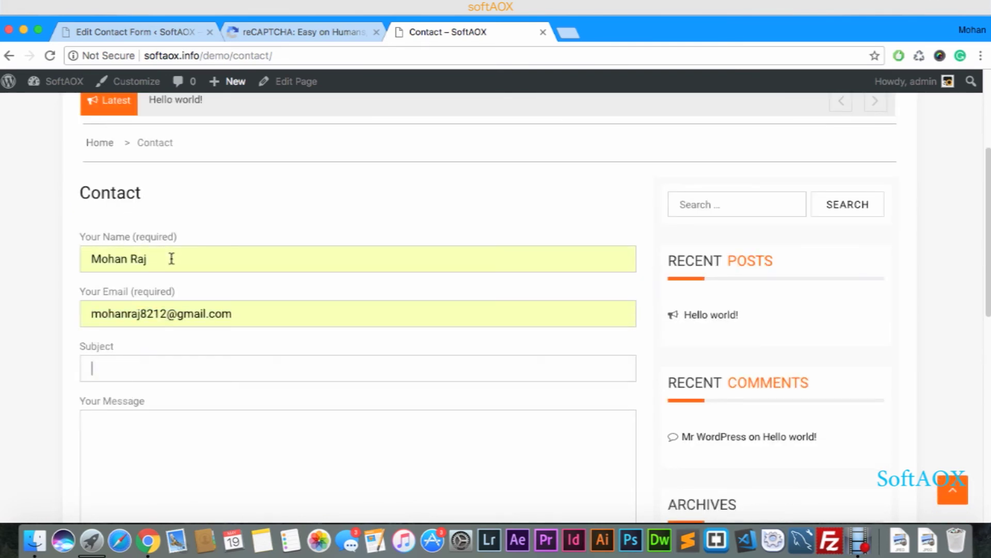
Enter Test Softaox as the subject and Hello as the message of the second test submission.
{"action": "type", "text": "Test "}
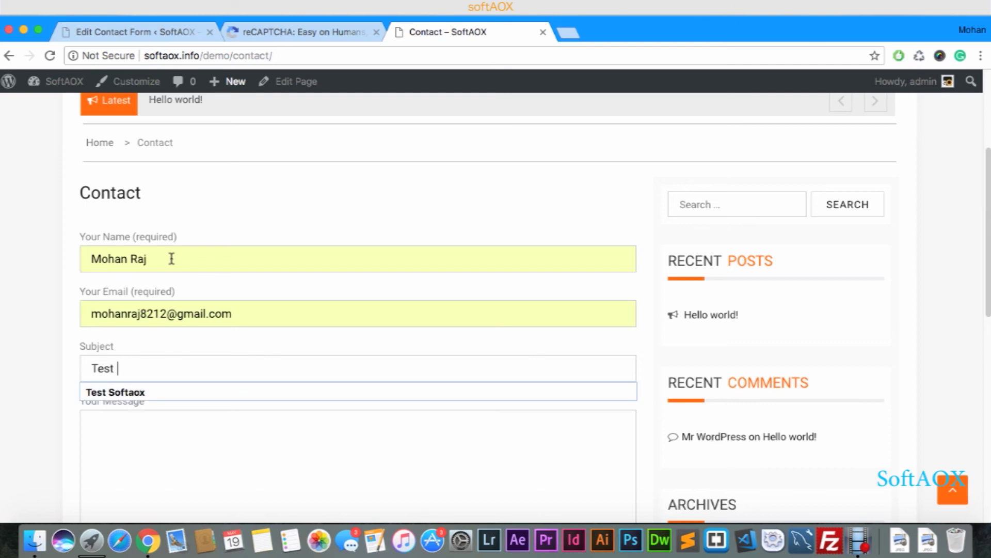
{"action": "type", "text": "Softaox"}
{"action": "key", "text": "Tab"}
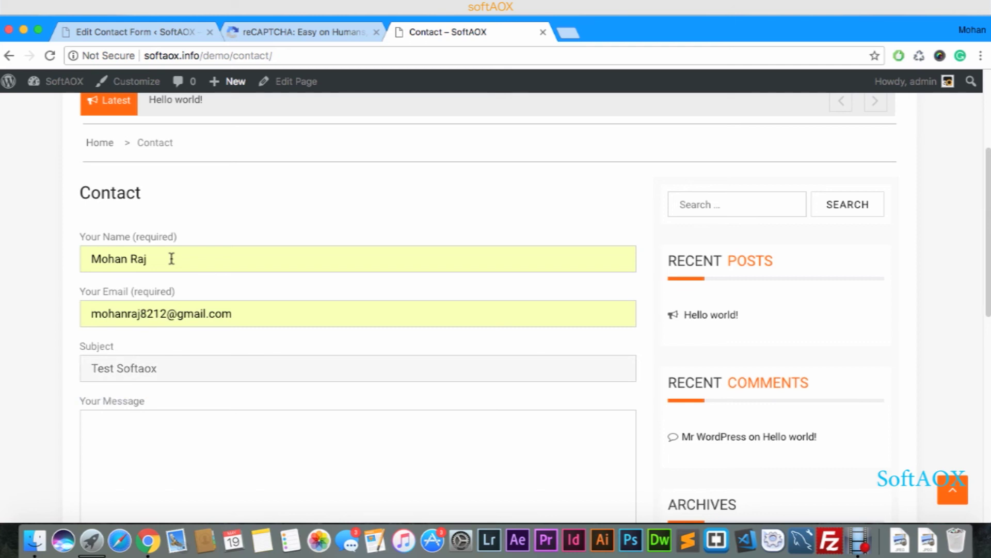
{"action": "scroll", "coordinate": [193, 370], "scroll_direction": "down", "scroll_amount": 5}
{"action": "left_click", "coordinate": [192, 303]}
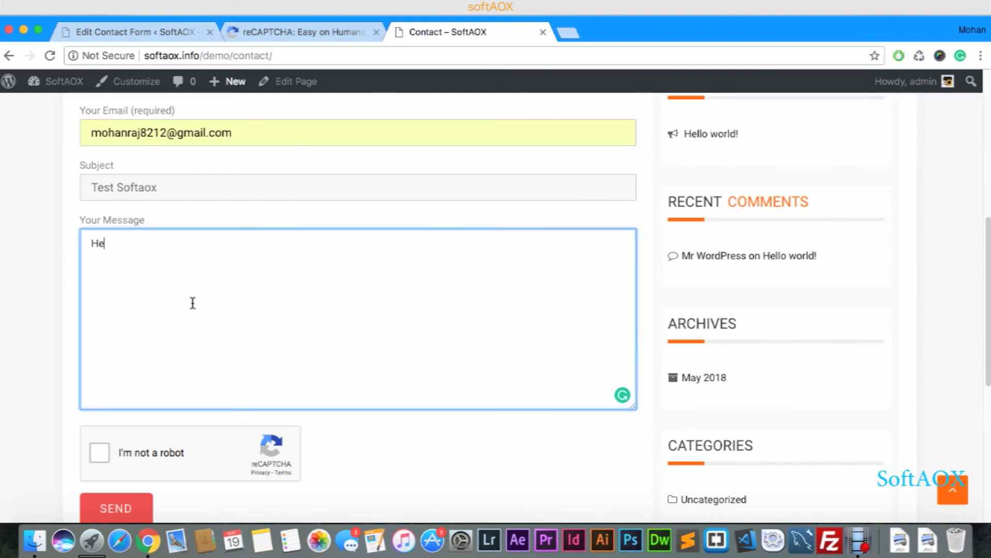
{"action": "type", "text": "Hello"}
Try to send the contact form without completing the reCAPTCHA check.
{"action": "scroll", "coordinate": [193, 303], "scroll_direction": "down", "scroll_amount": 5}
{"action": "left_click", "coordinate": [119, 305]}
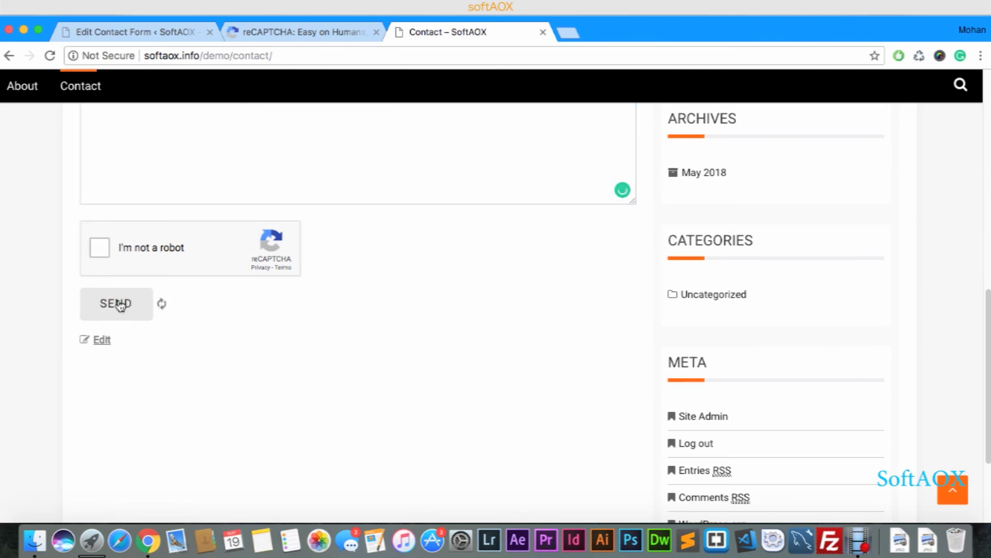
{"action": "scroll", "coordinate": [119, 307], "scroll_direction": "up", "scroll_amount": 3}
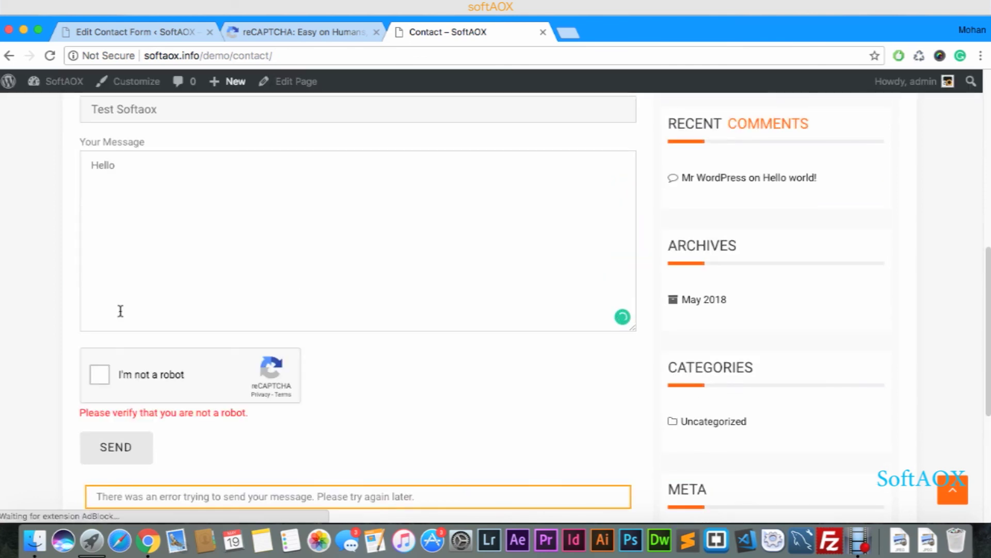
Examine the reCAPTCHA validation message, then complete the reCAPTCHA check and resend the form.
{"action": "left_click", "coordinate": [90, 412]}
{"action": "left_click_drag", "start_coordinate": [90, 412], "coordinate": [230, 414]}
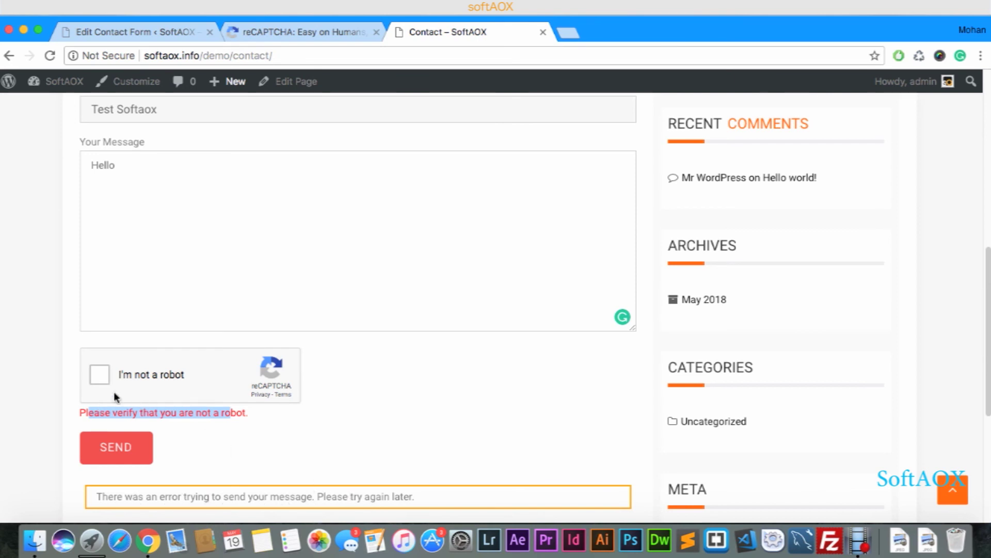
{"action": "left_click", "coordinate": [116, 453]}
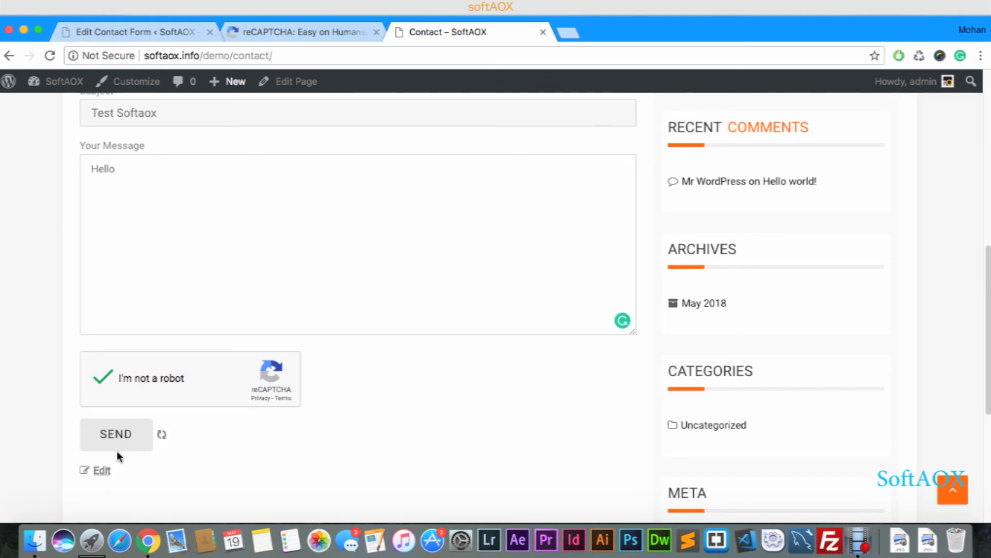